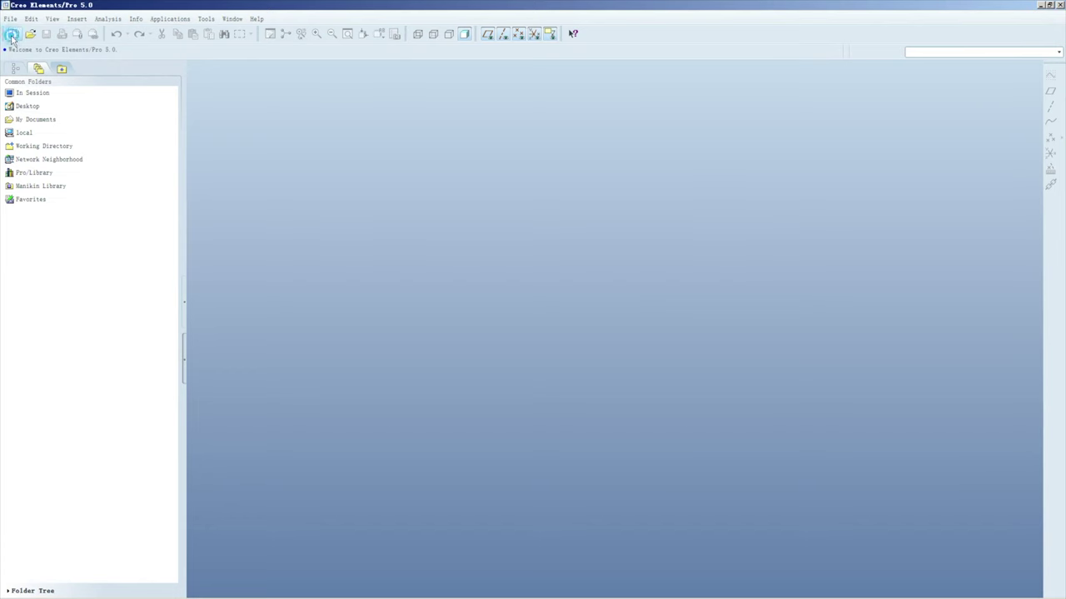
Step: Create solid part fh-m3x10- on the mmns_part_solid template and start a revolve feature
left_click(13, 34)
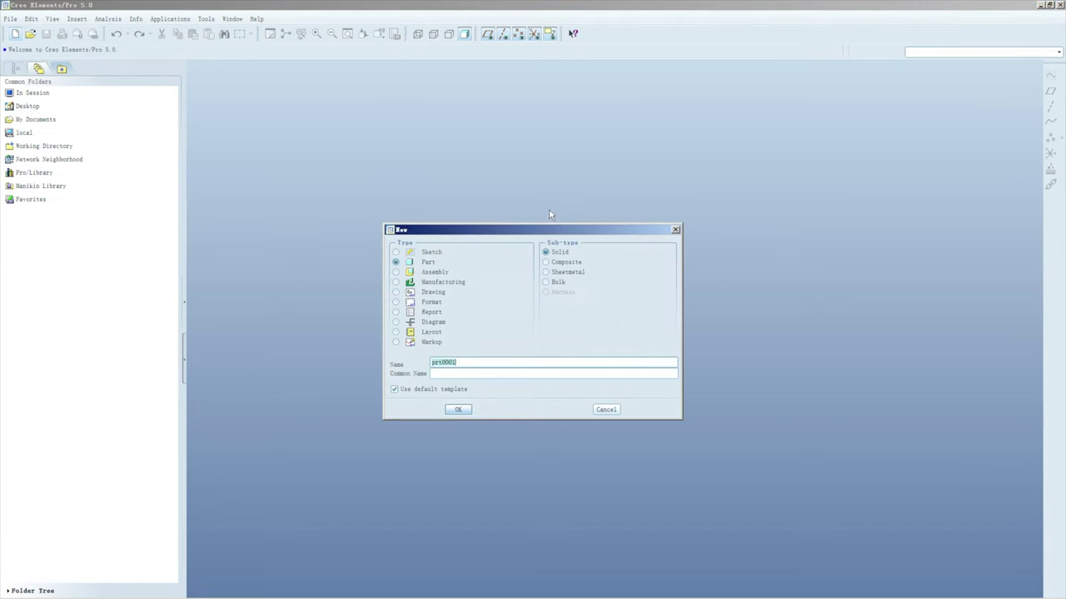
type("fh-m3x10-")
left_click(410, 392)
left_click(458, 410)
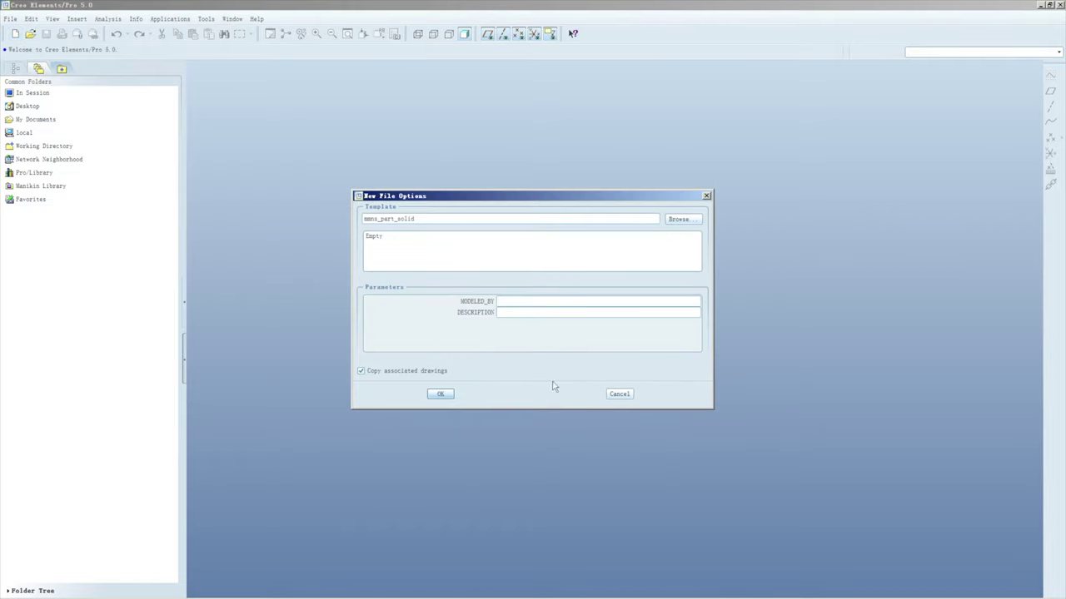
left_click(444, 394)
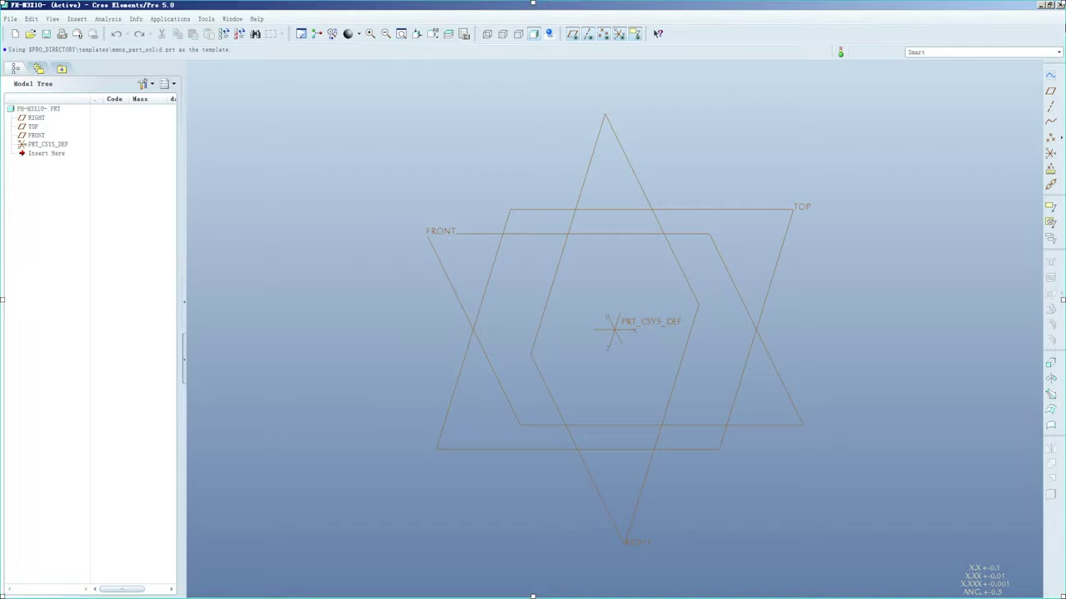
left_click(1051, 379)
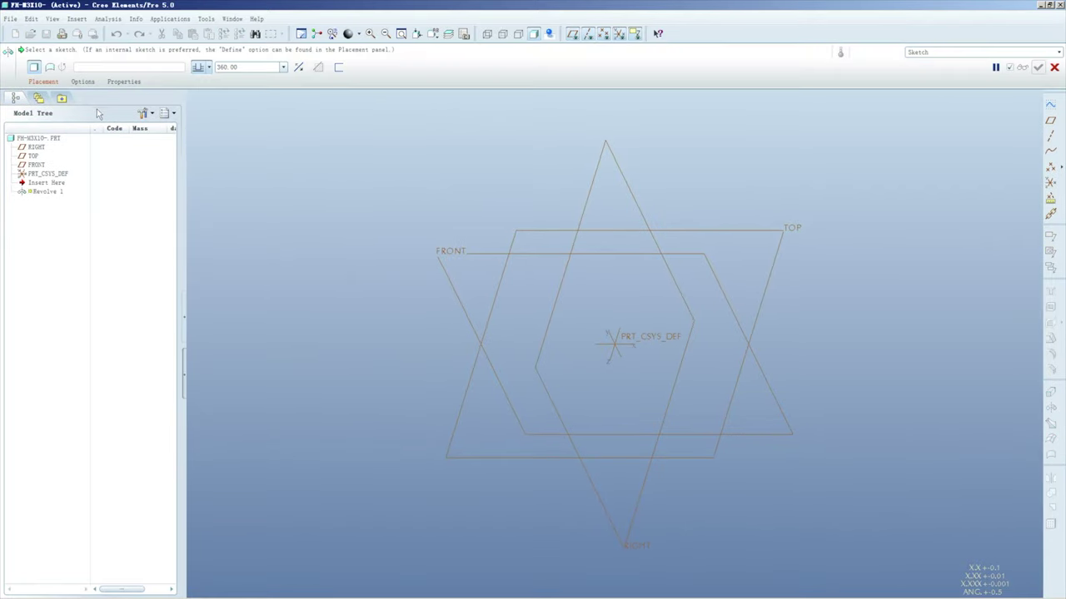
Step: Sketch the revolve on the FRONT plane and hide datum, coordinate-system and annotation displays
left_click(46, 80)
left_click(167, 111)
left_click(551, 253)
left_click(1009, 220)
left_click(543, 34)
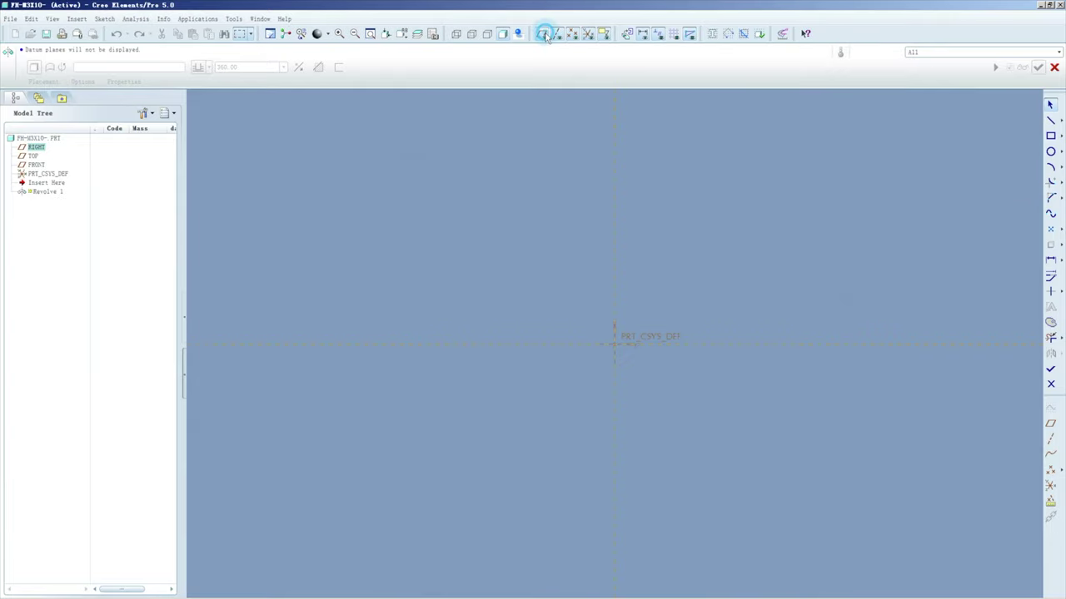
left_click(557, 33)
left_click(572, 34)
left_click(587, 33)
left_click(604, 33)
Step: Draw a vertical centreline through the origin
right_click(626, 266)
left_click(656, 363)
left_click(616, 267)
left_click(616, 345)
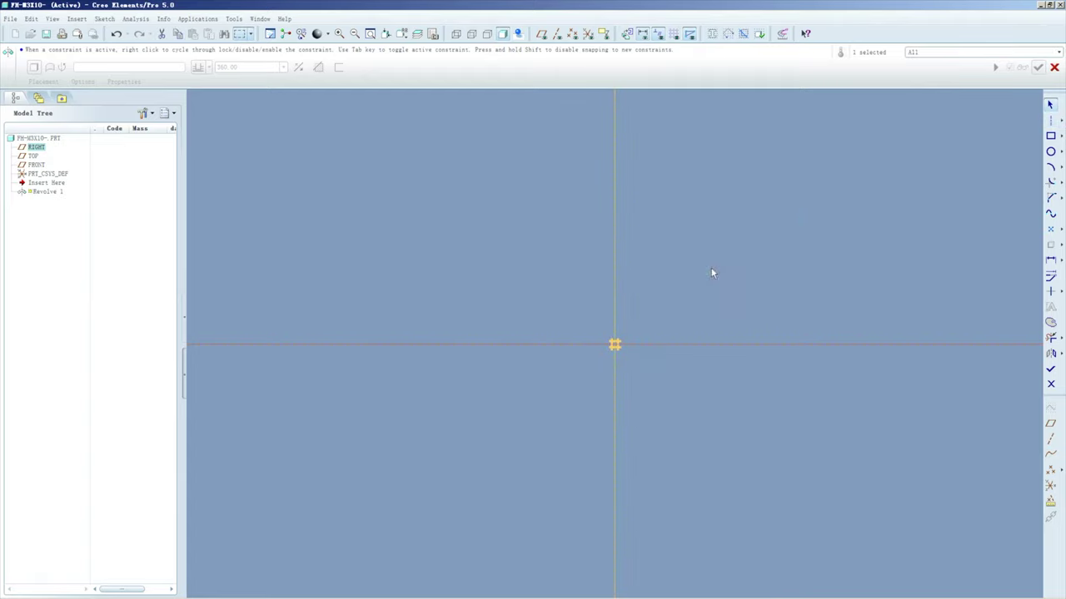
Step: Draw the closed line profile: head top, sloped underside, and shank down to the axis
left_click(1060, 121)
left_click(985, 121)
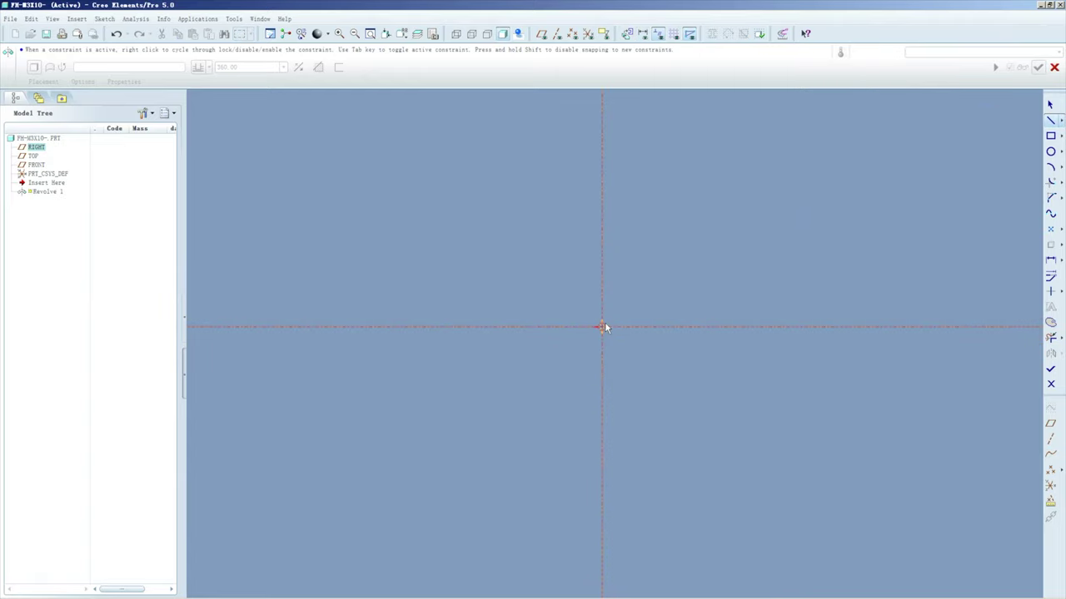
left_click(664, 328)
left_click(625, 343)
left_click(599, 487)
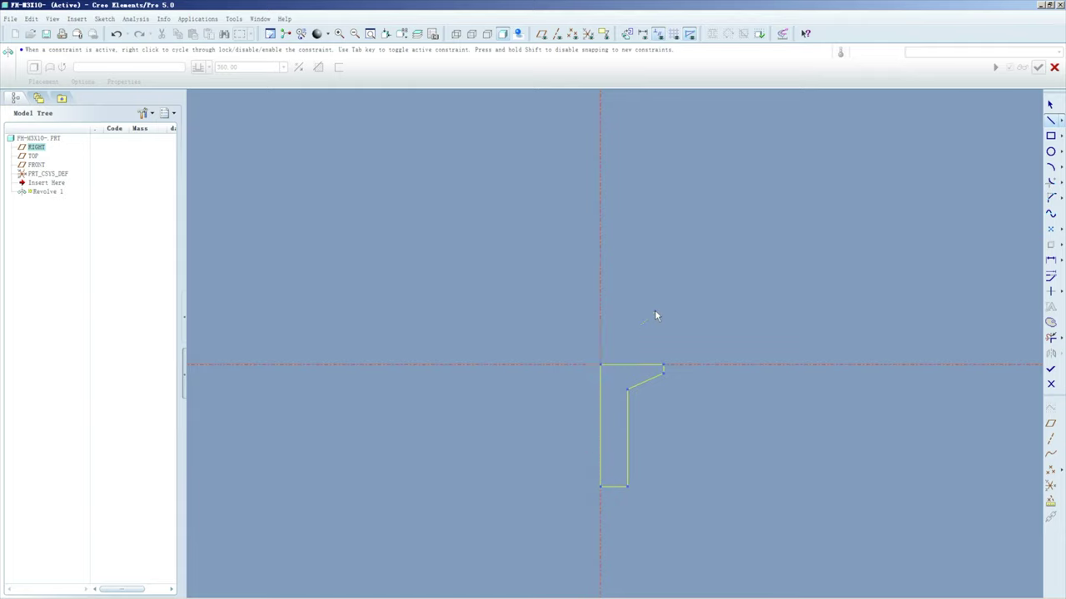
scroll(654, 310, "down", 10)
Step: In Sketch View, dimension the shank diameter and the shank length
left_click(625, 38)
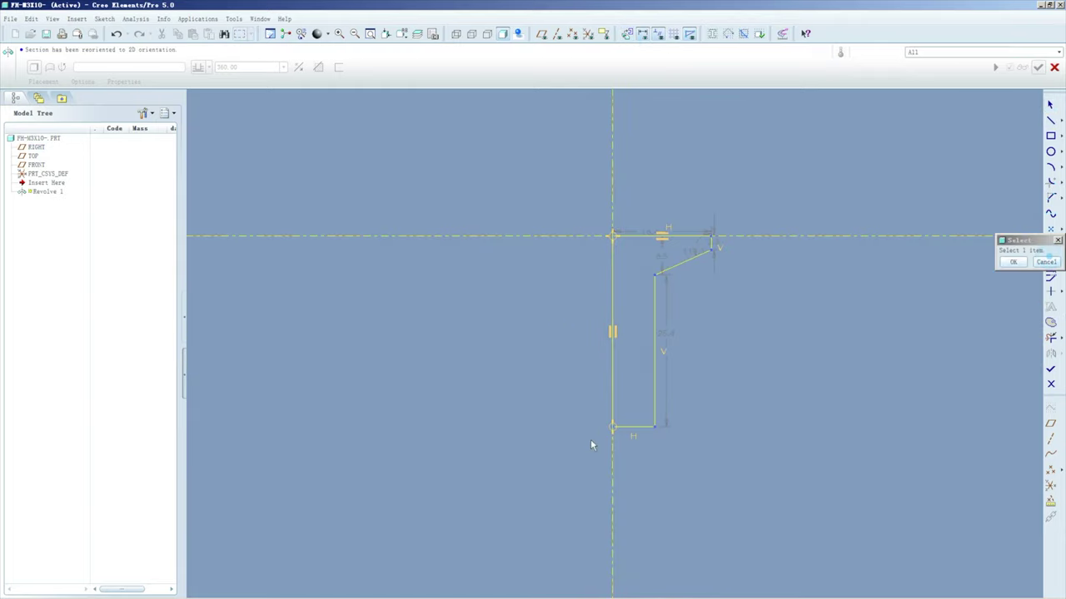
left_click(655, 402)
left_click(654, 416)
middle_click(630, 474)
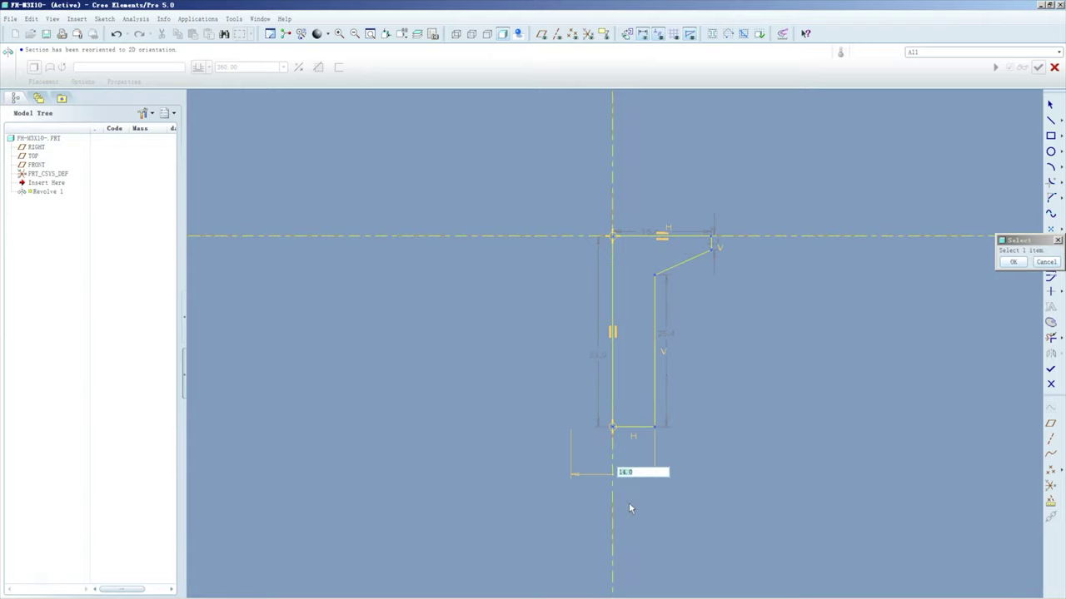
middle_click(840, 291)
key("Return")
Step: Add the head diameter and the two head heights, 6.5 and 2.3
left_click(616, 214)
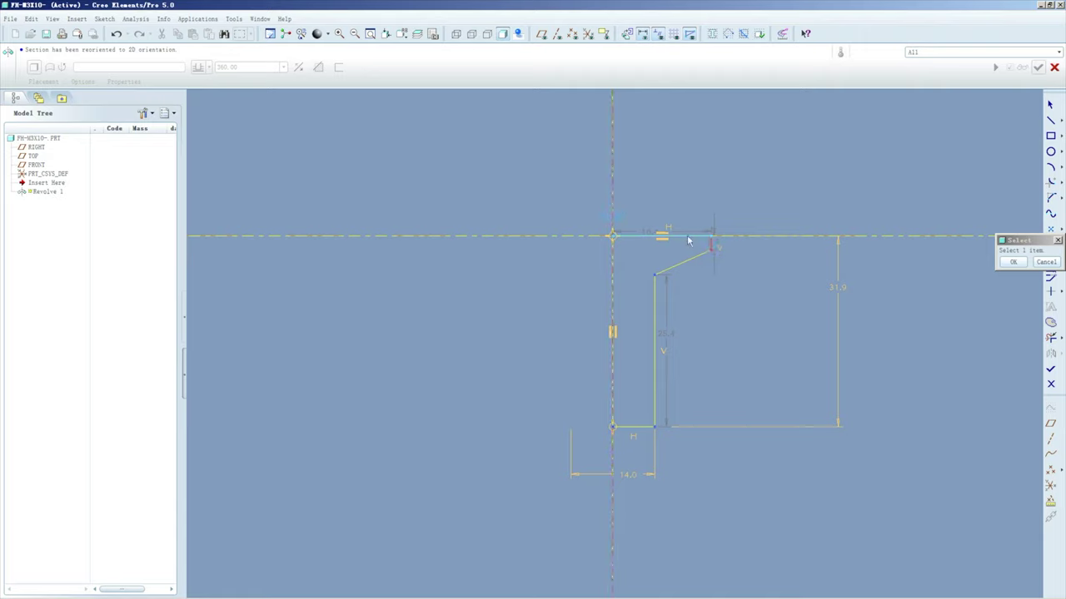
middle_click(640, 203)
key("Return")
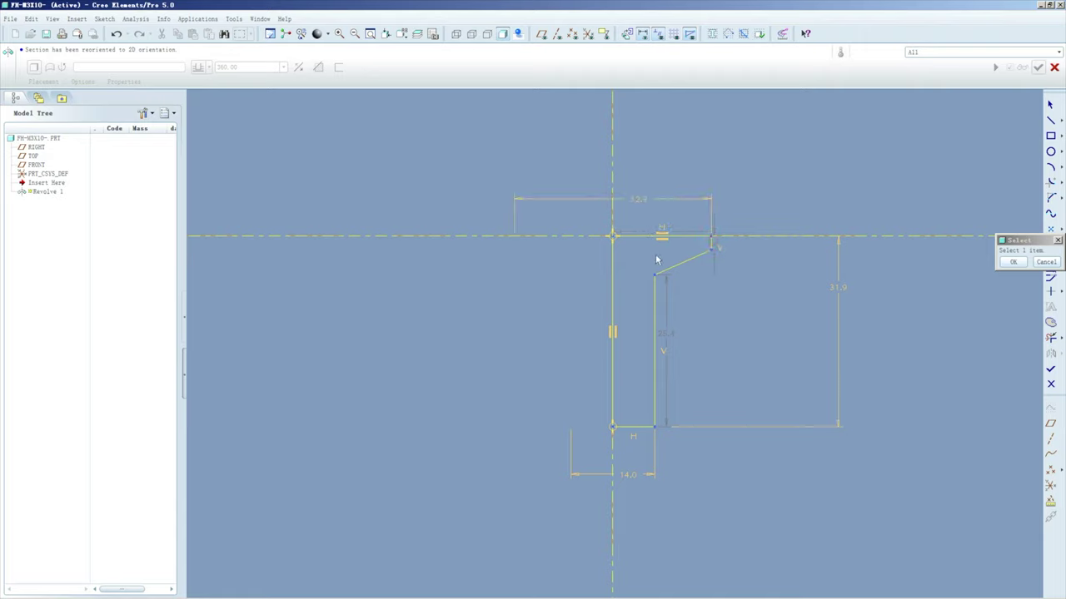
left_click(660, 280)
left_click(659, 238)
middle_click(746, 264)
key("Return")
middle_click(740, 246)
key("Return")
Step: Select the whole sketch and open Modify Dimensions for all values
left_click_drag(524, 152, 892, 441)
right_click(896, 358)
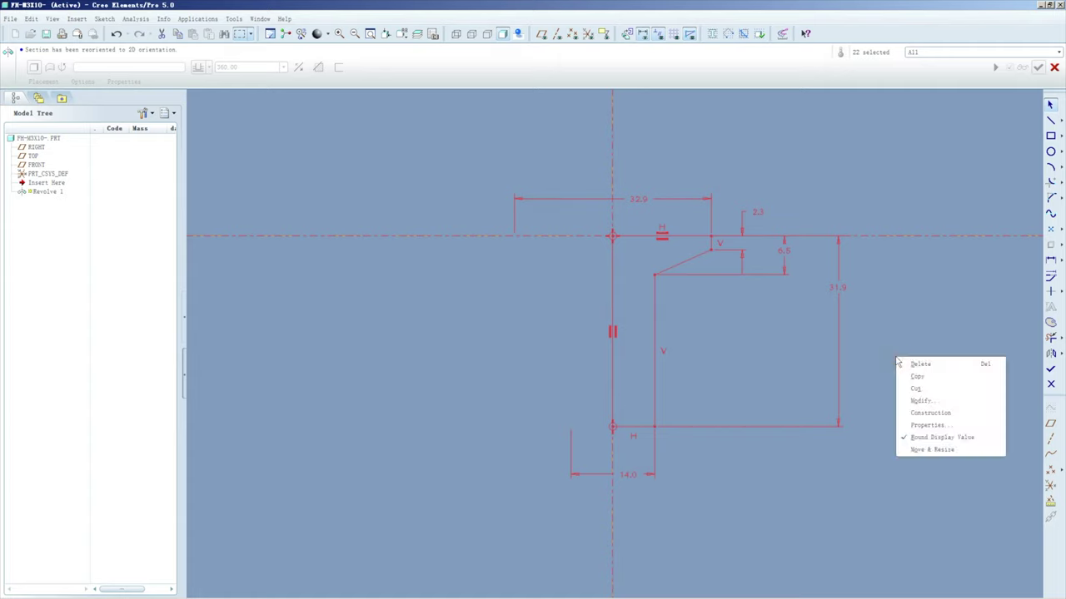
left_click(931, 401)
Step: Without regenerating, set dimensions to 3.0, 10.0, 5.0, 1.0 and 0.5, then finish the sketch
left_click(859, 332)
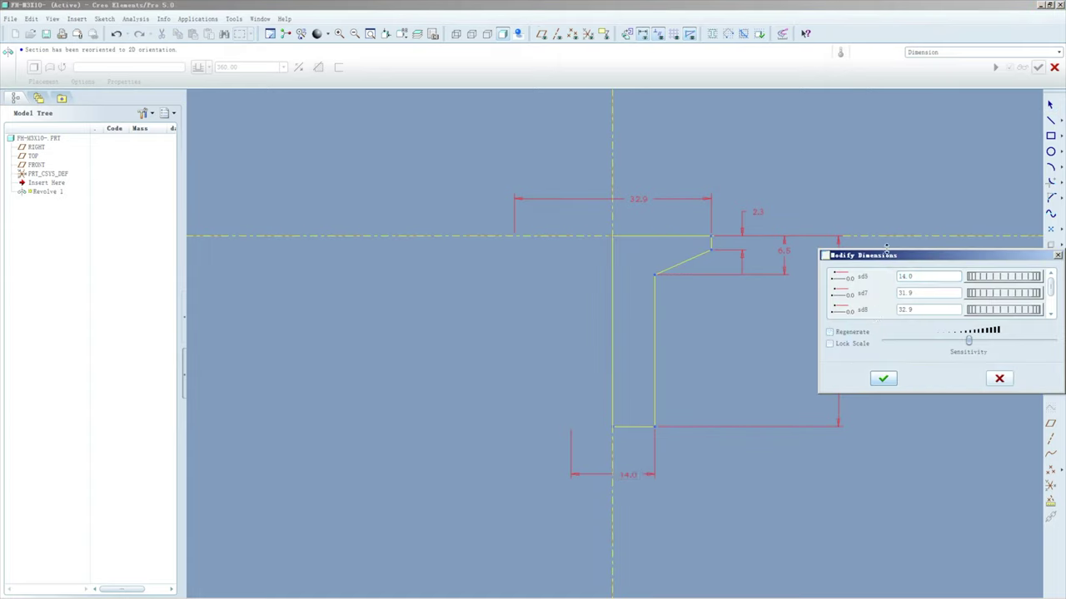
left_click_drag(888, 255, 847, 39)
left_click(891, 59)
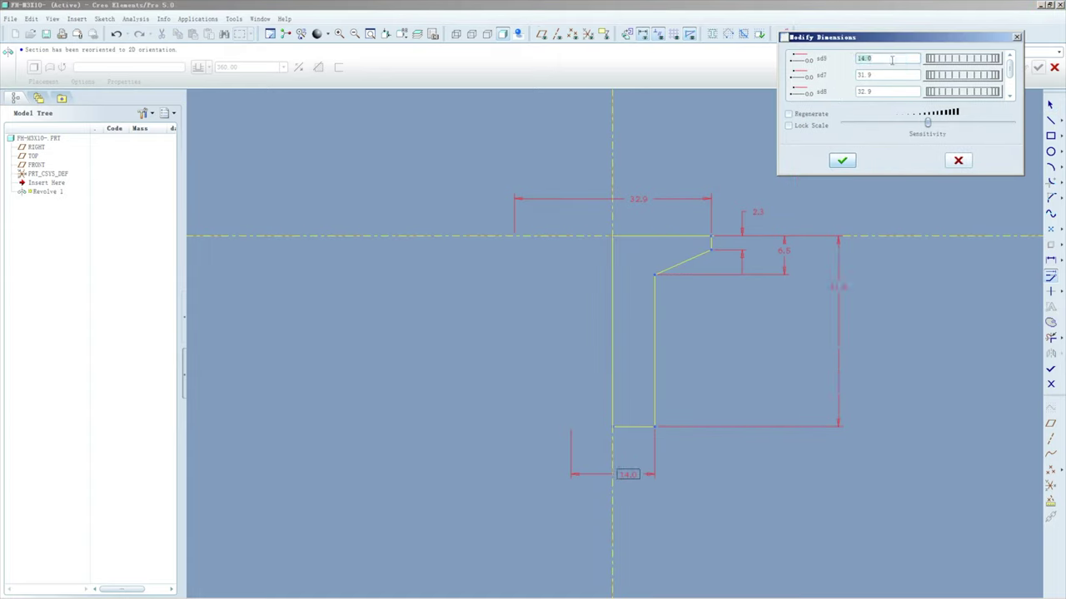
type("3")
key("Return")
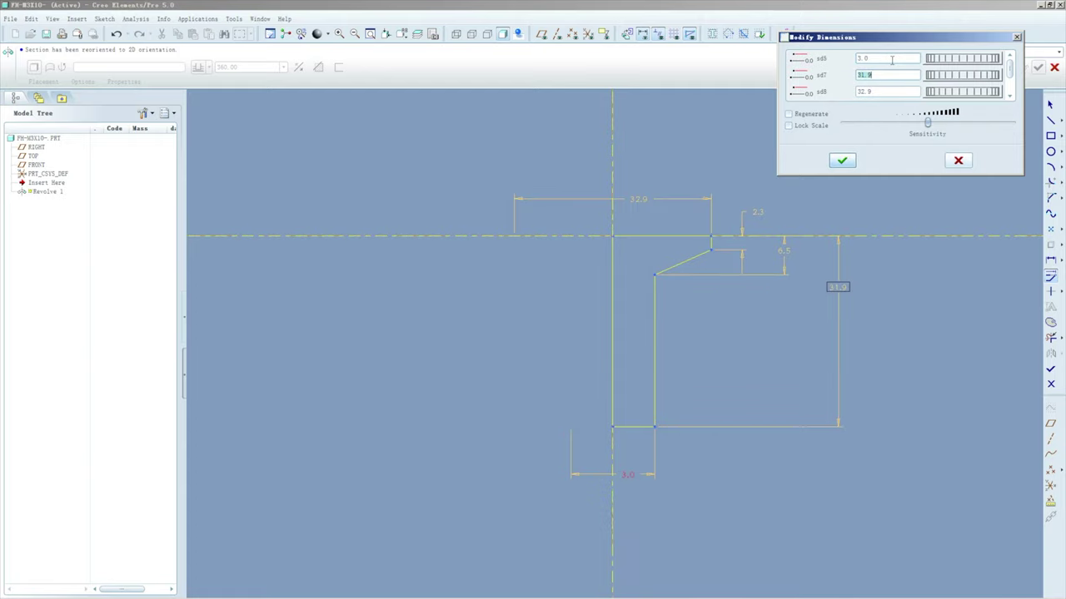
type("10")
key("Return")
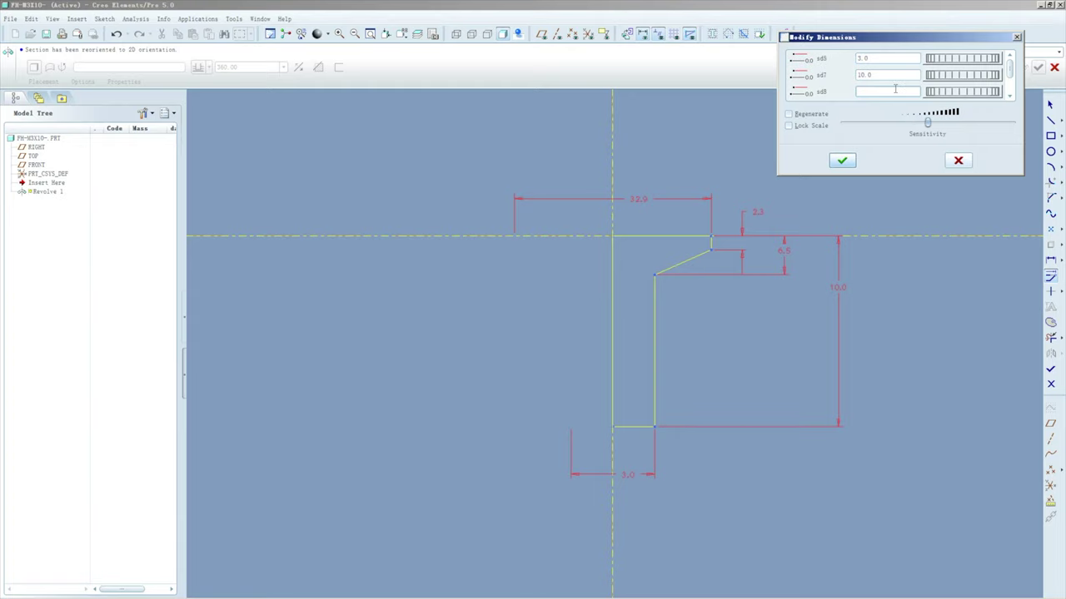
key("Return")
key("BackSpace")
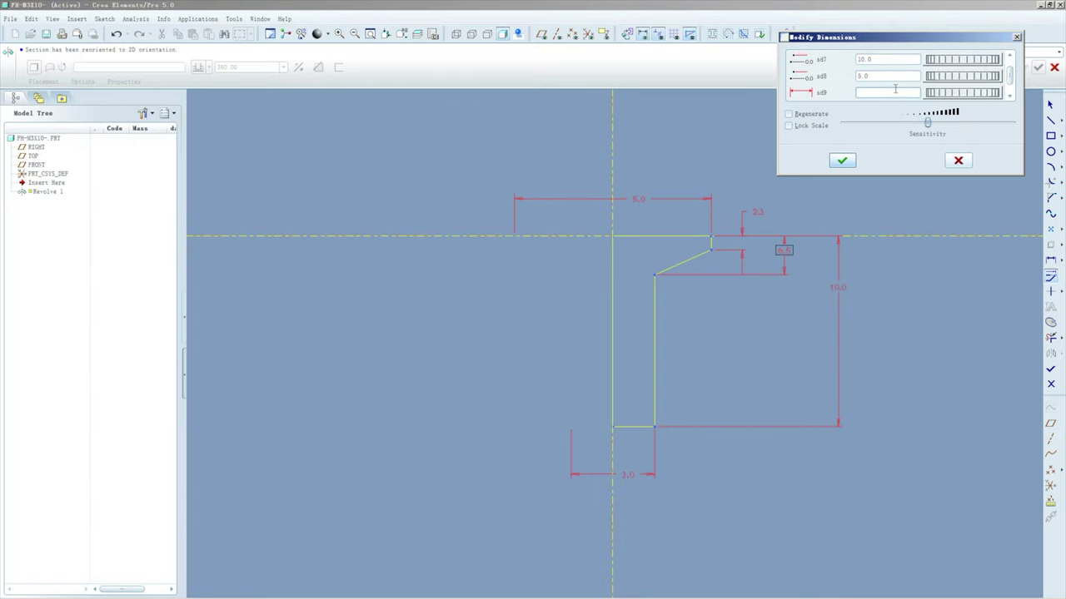
type("1")
key("Return")
left_click(839, 160)
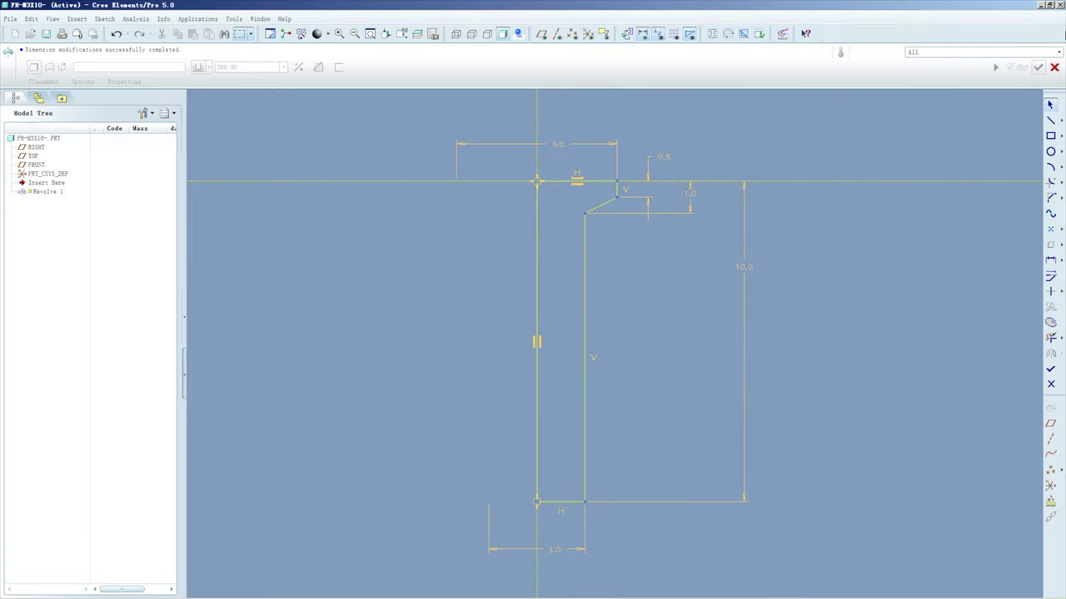
left_click(1050, 369)
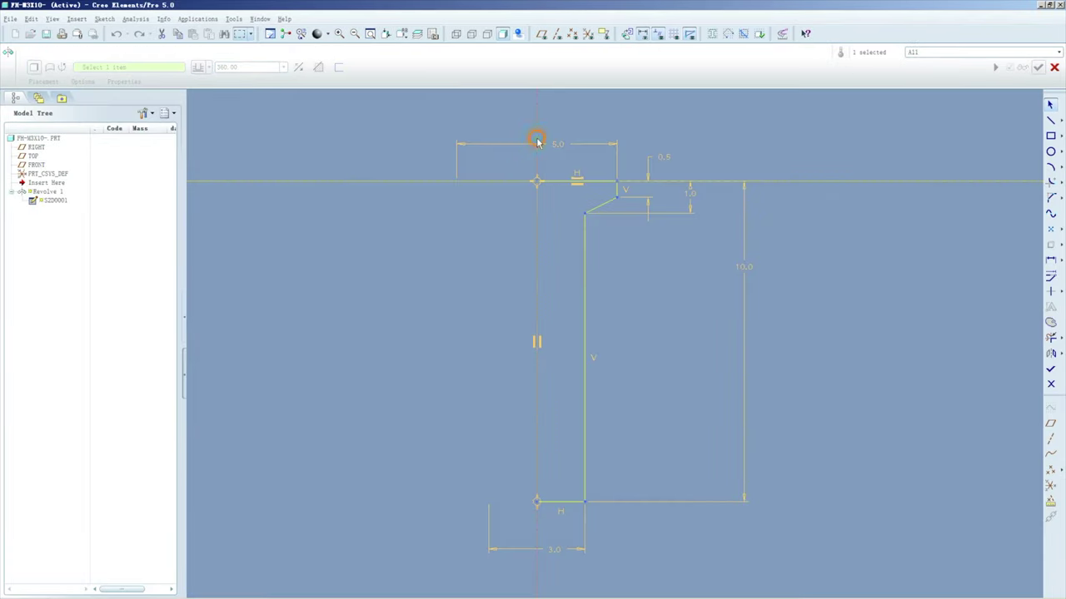
Step: Make the centreline the revolve axis and complete the revolved screw body
right_click(538, 138)
left_click(574, 257)
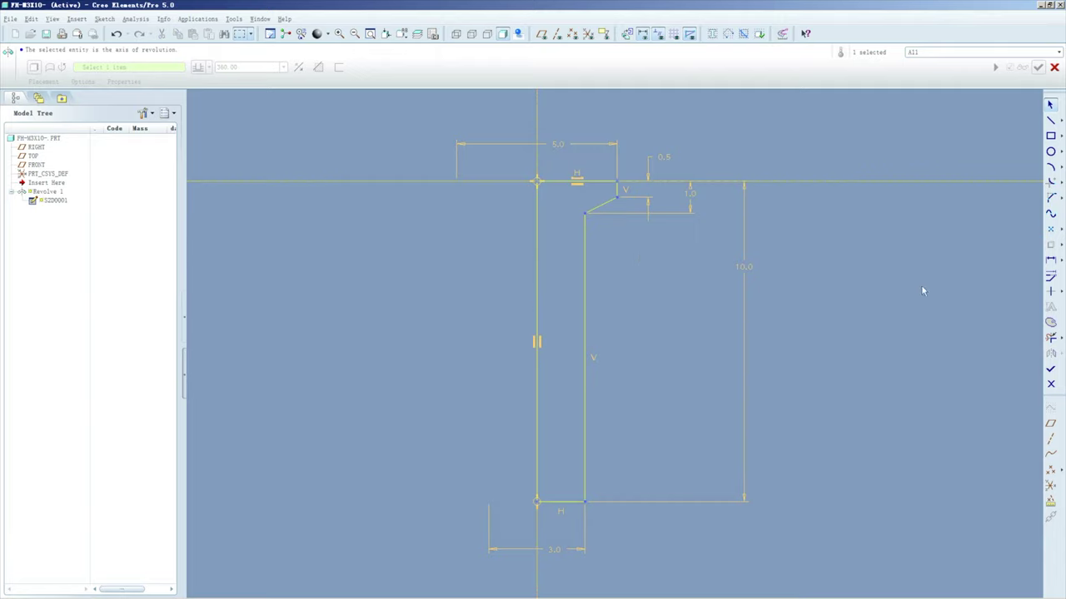
left_click(1050, 368)
middle_click(577, 178)
scroll(624, 159, "down", 3)
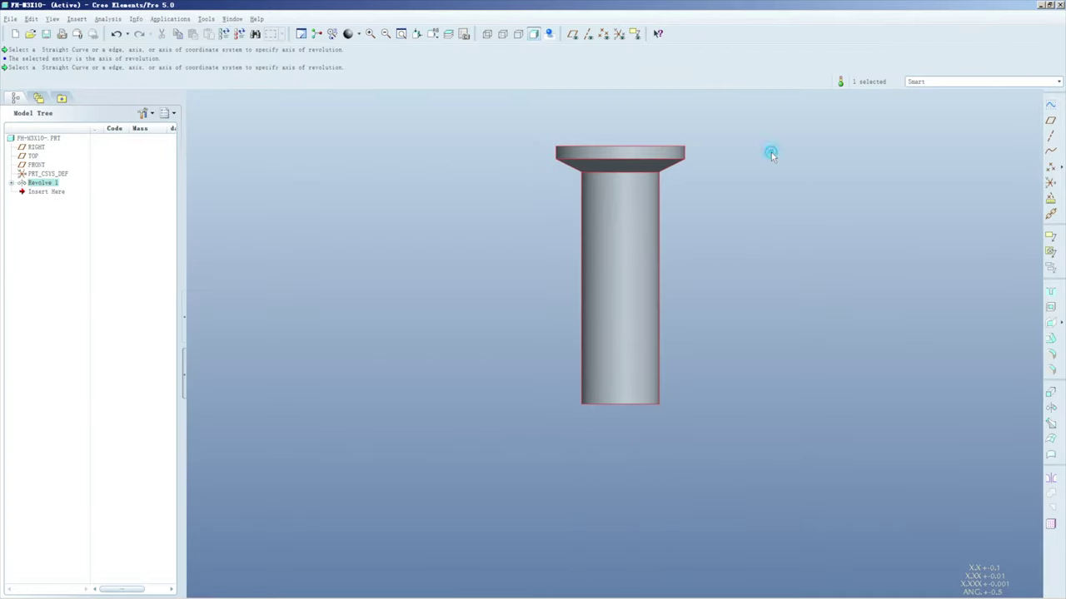
Step: Chamfer the shank's tip edge by 0.1
left_click(1049, 369)
left_click(658, 404)
double_click(170, 69)
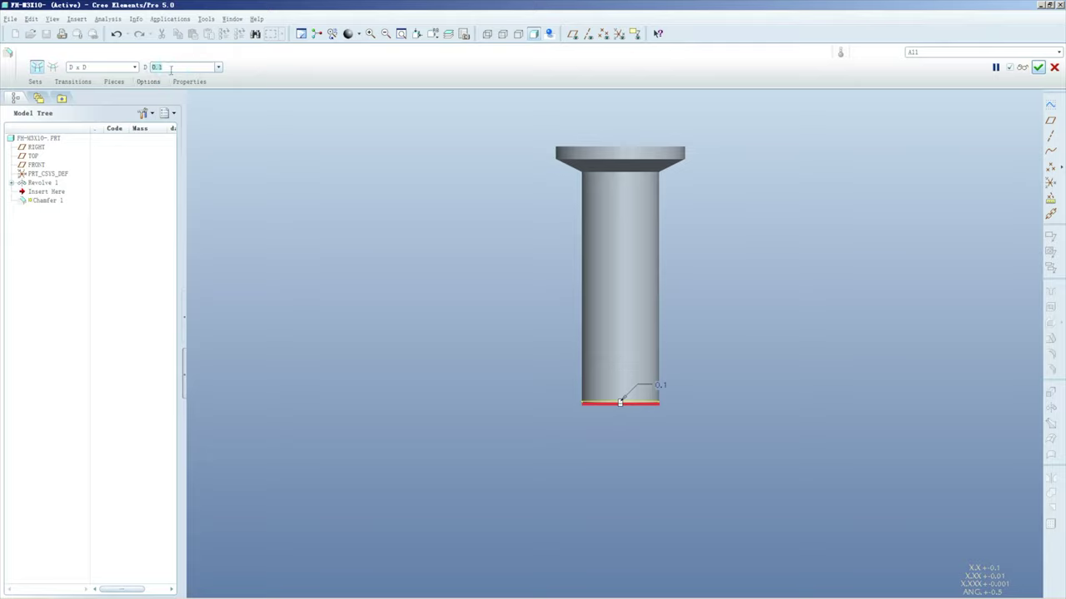
middle_click(527, 317)
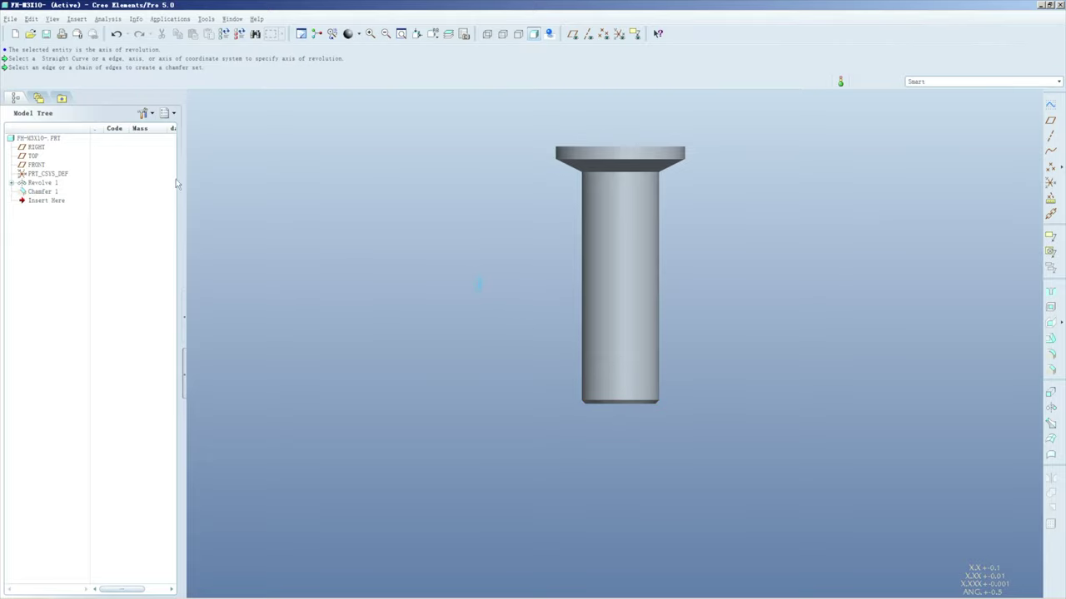
Step: Return the model to default orientation and bring up the Helical Sweep choices
key("ctrl+d")
left_click(77, 18)
left_click(247, 205)
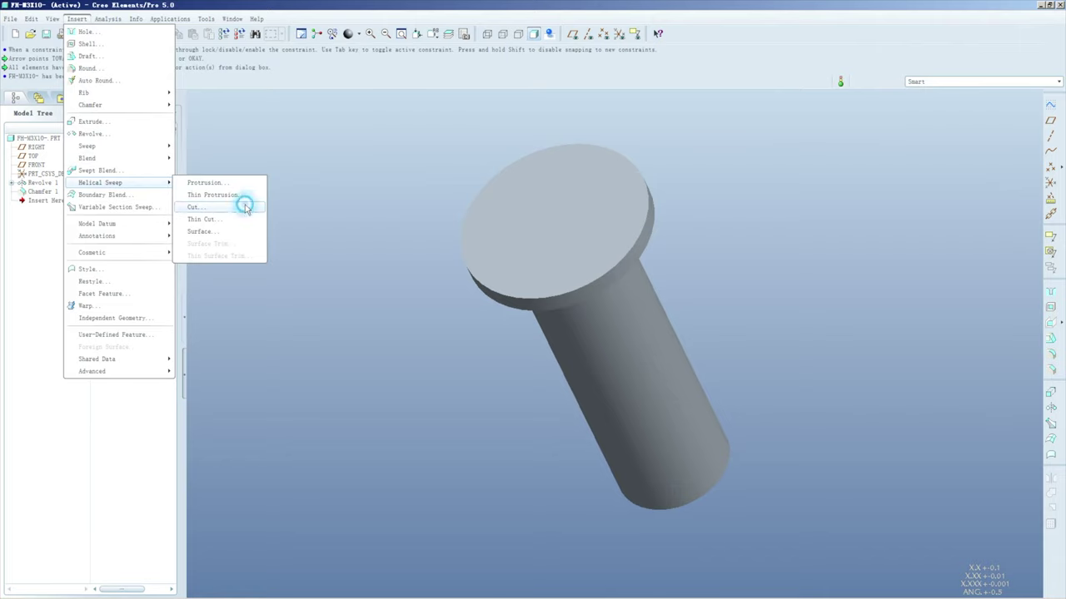
Step: Start a constant-pitch, right-handed helical sweep cut sketched on the FRONT plane
left_click(247, 208)
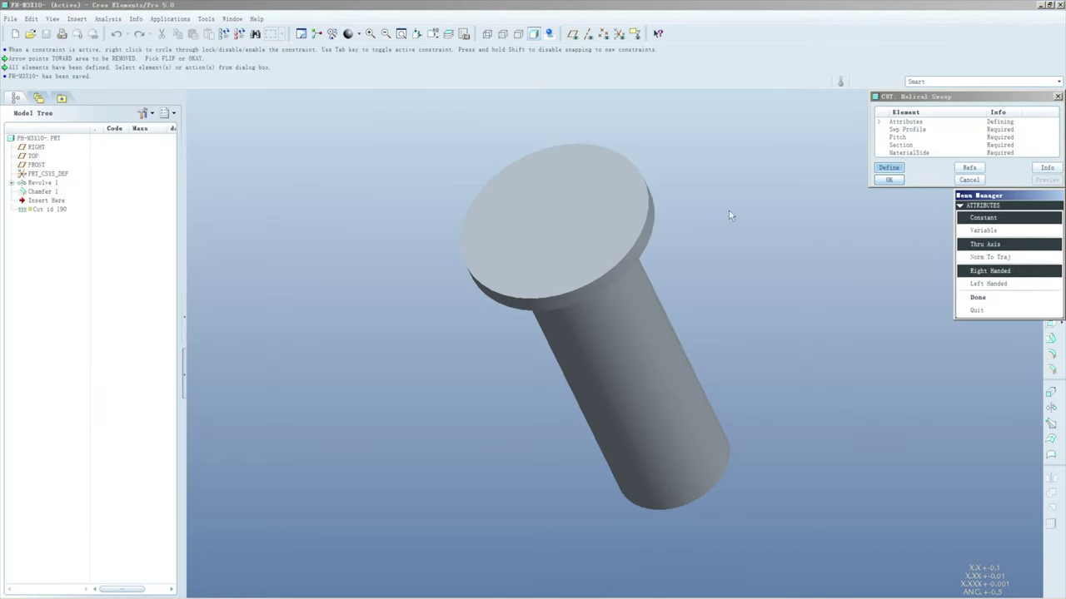
middle_click(840, 229)
left_click(671, 237)
middle_click(678, 228)
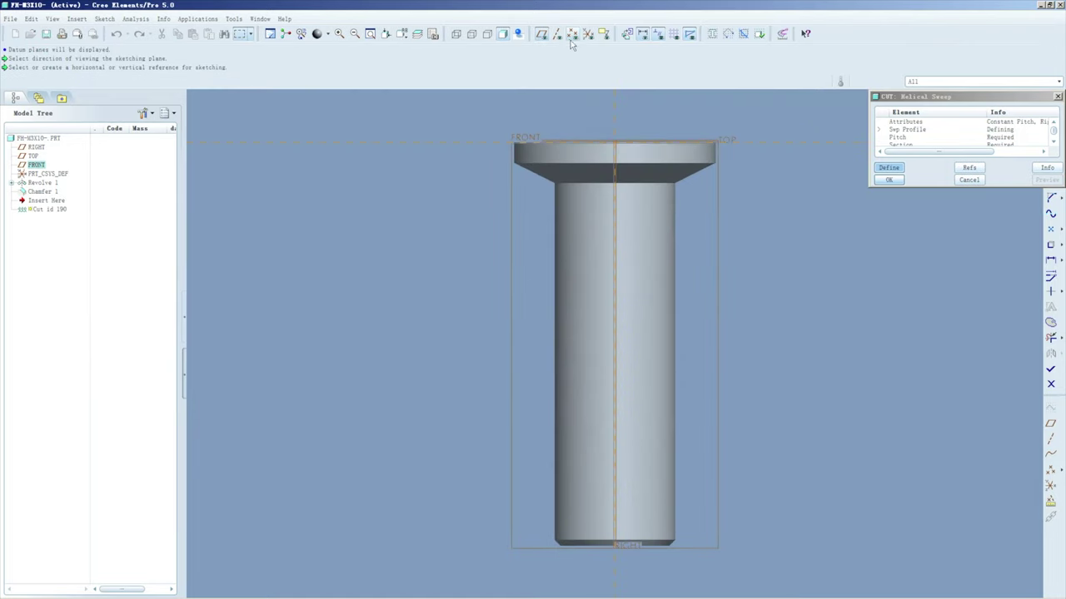
Step: Add the shank's outer surface as a sketch reference
left_click(163, 20)
left_click(158, 43)
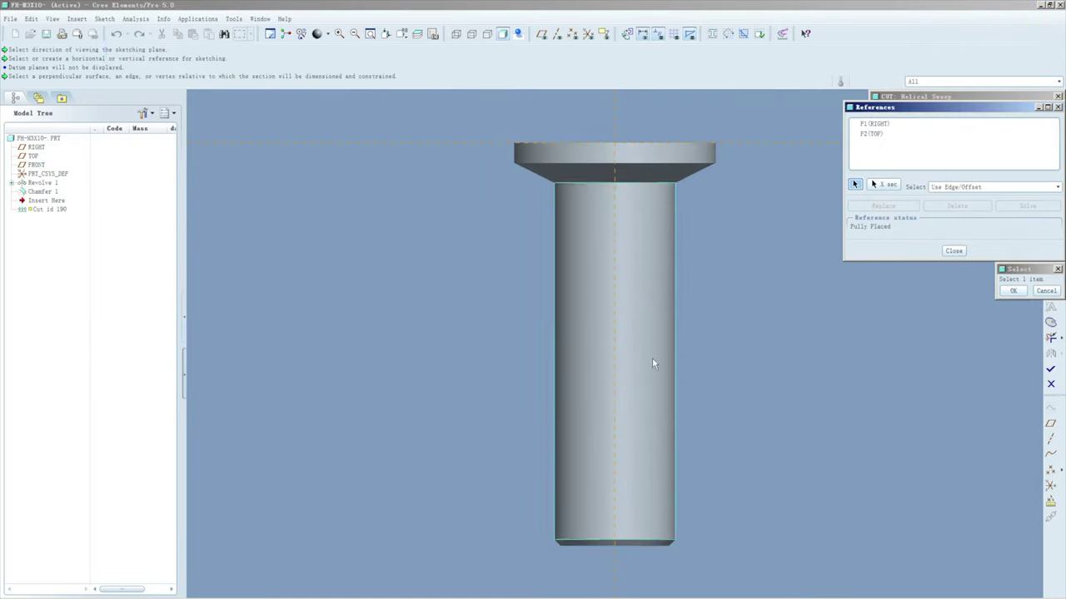
middle_click_drag(652, 357, 636, 561)
left_click(627, 34)
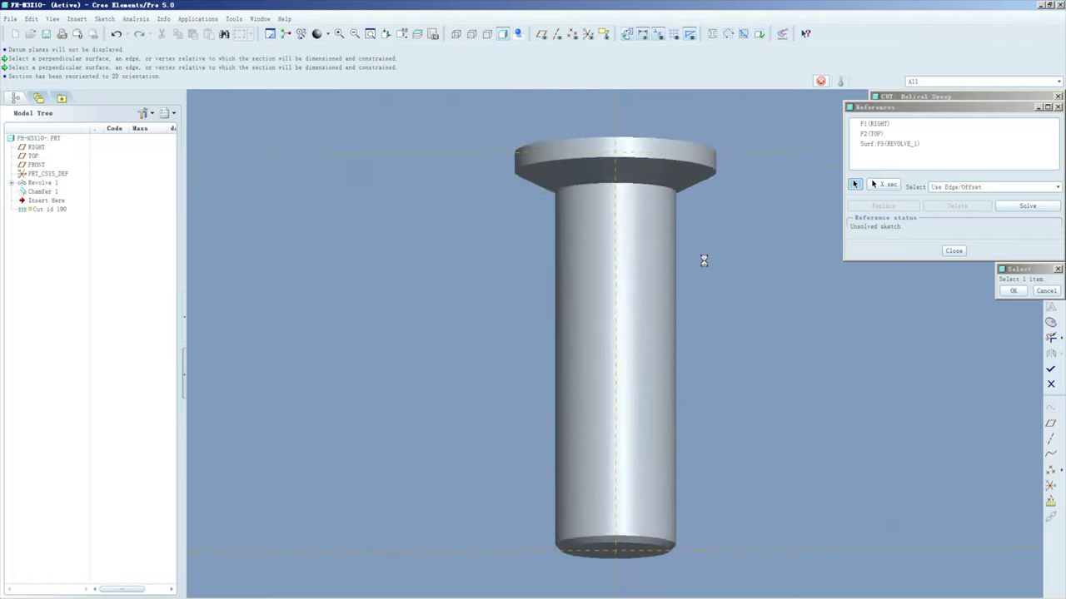
left_click(676, 255)
middle_click(731, 245)
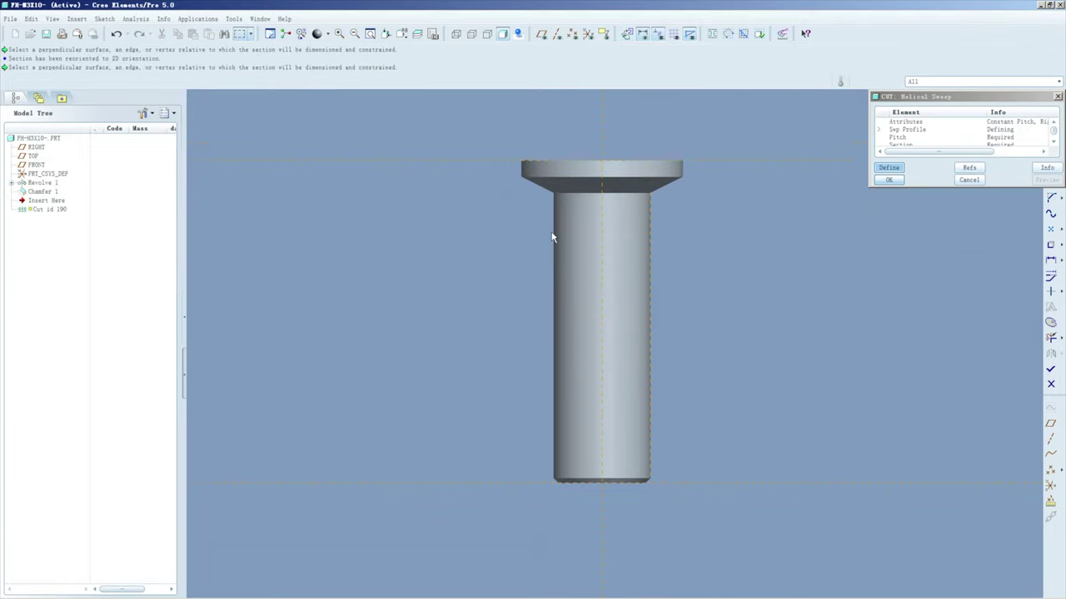
Step: Draw a vertical centerline along the axis and a straight profile line along the shank
right_click(662, 226)
left_click(707, 323)
left_click(602, 309)
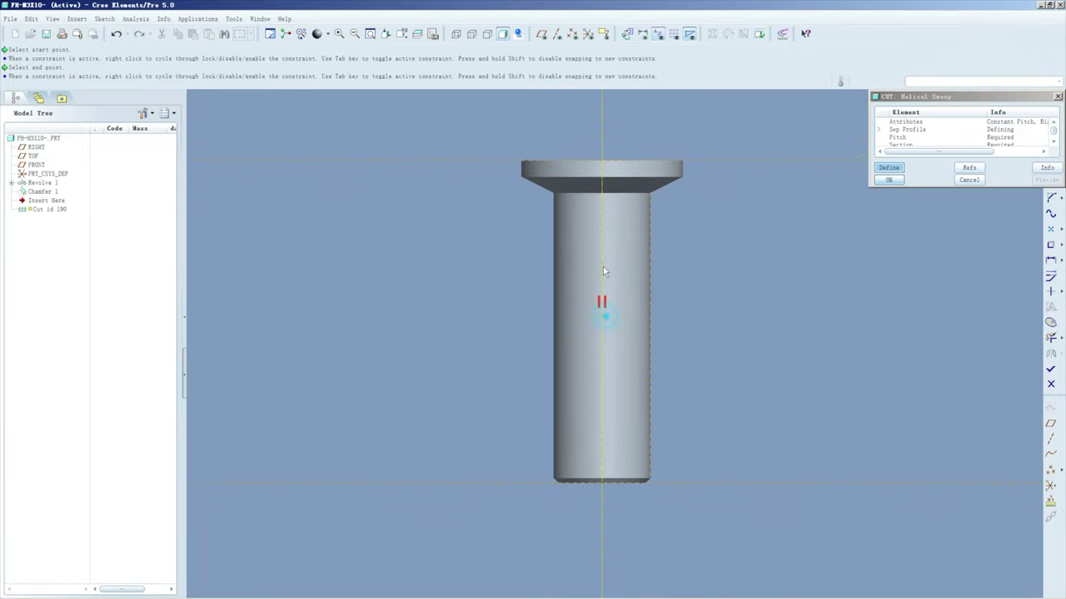
left_click(603, 266)
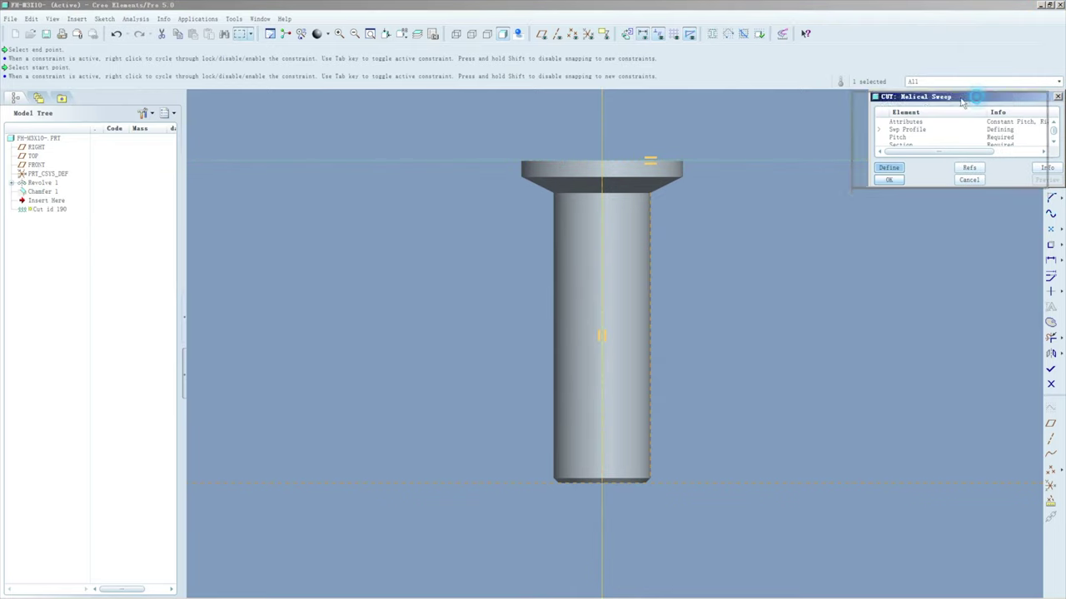
left_click_drag(924, 97, 838, 107)
left_click(986, 122)
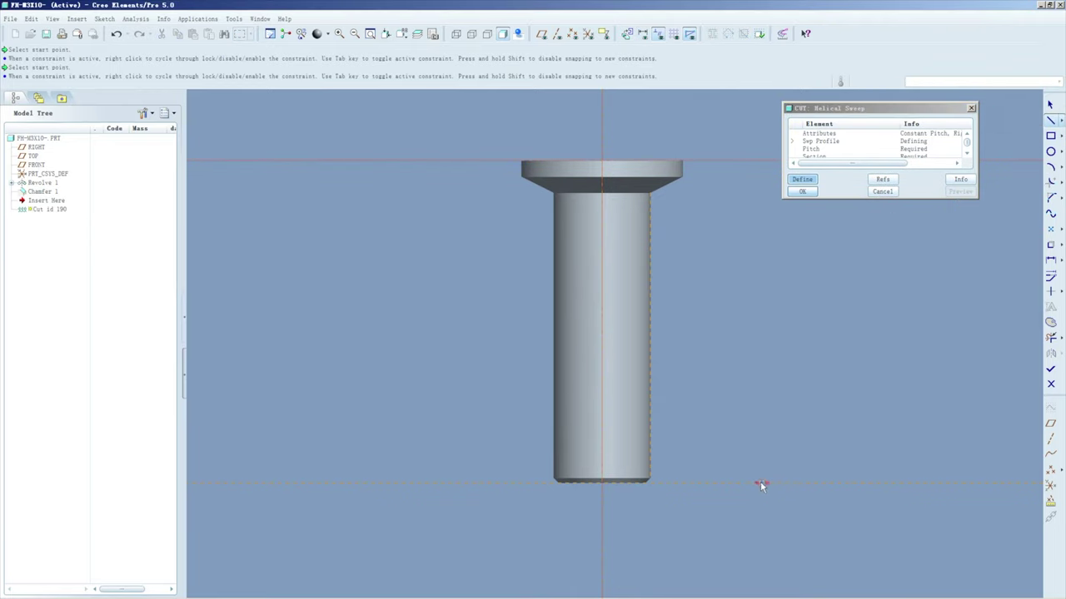
left_click(651, 520)
middle_click(732, 241)
Step: Draw an arc from the line's top end to just below the head
left_click(1051, 166)
left_click(662, 223)
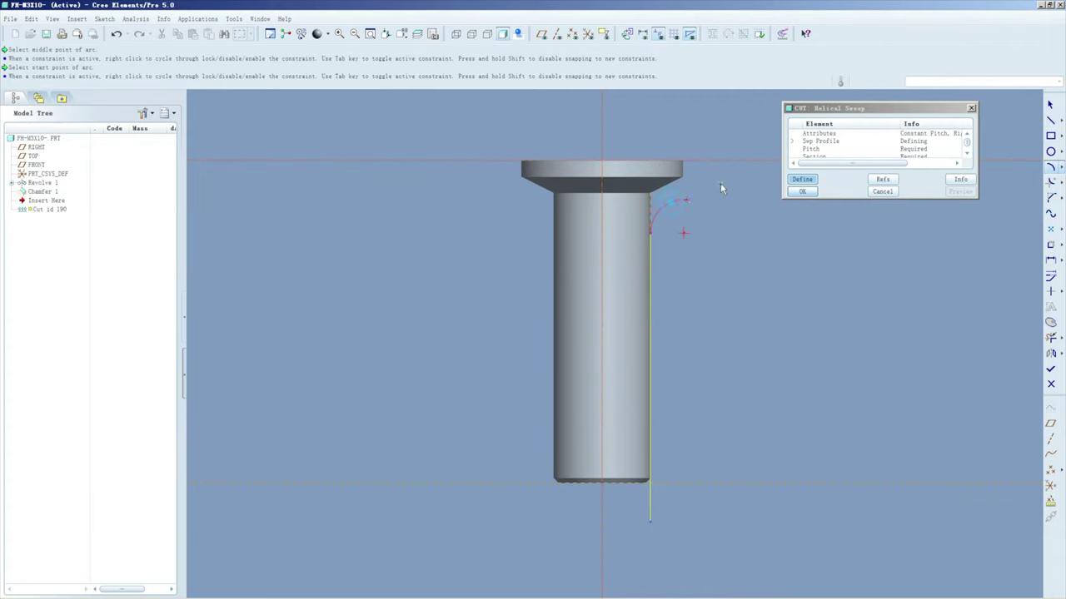
scroll(720, 183, "up", 3)
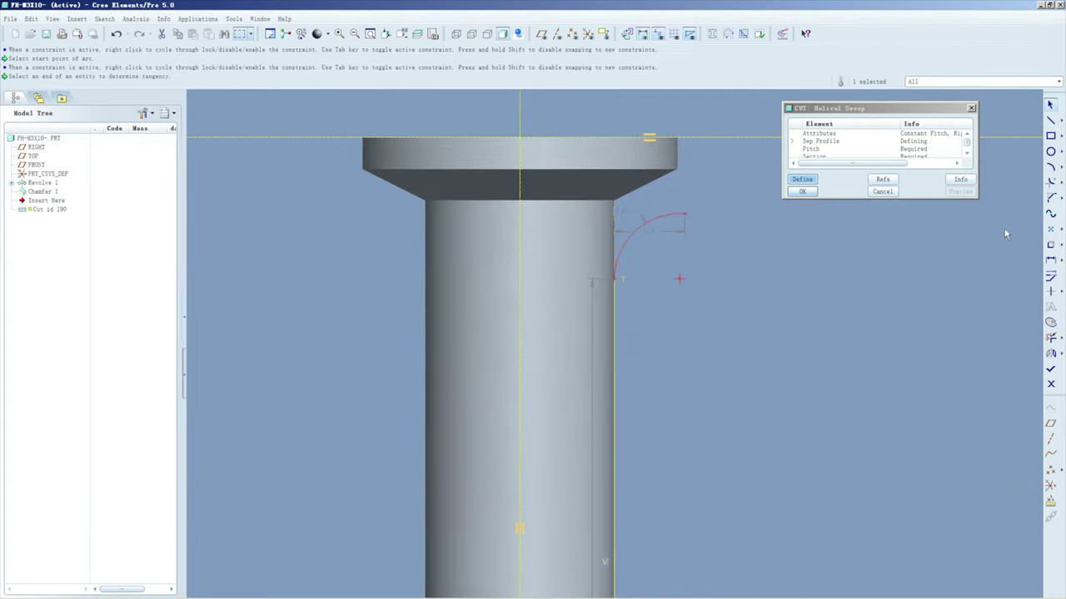
left_click(521, 175)
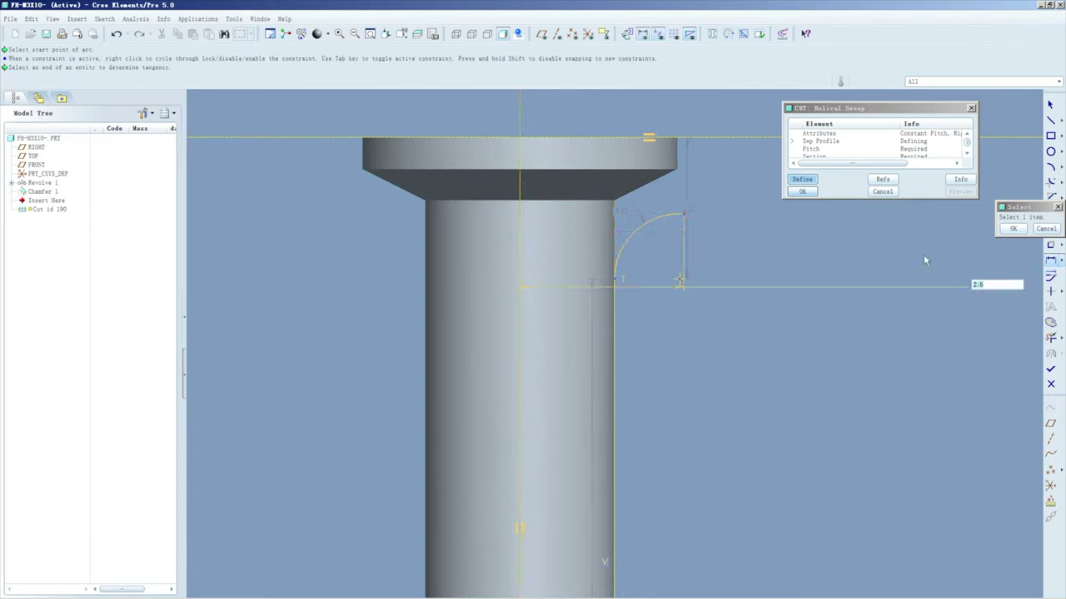
left_click(682, 216)
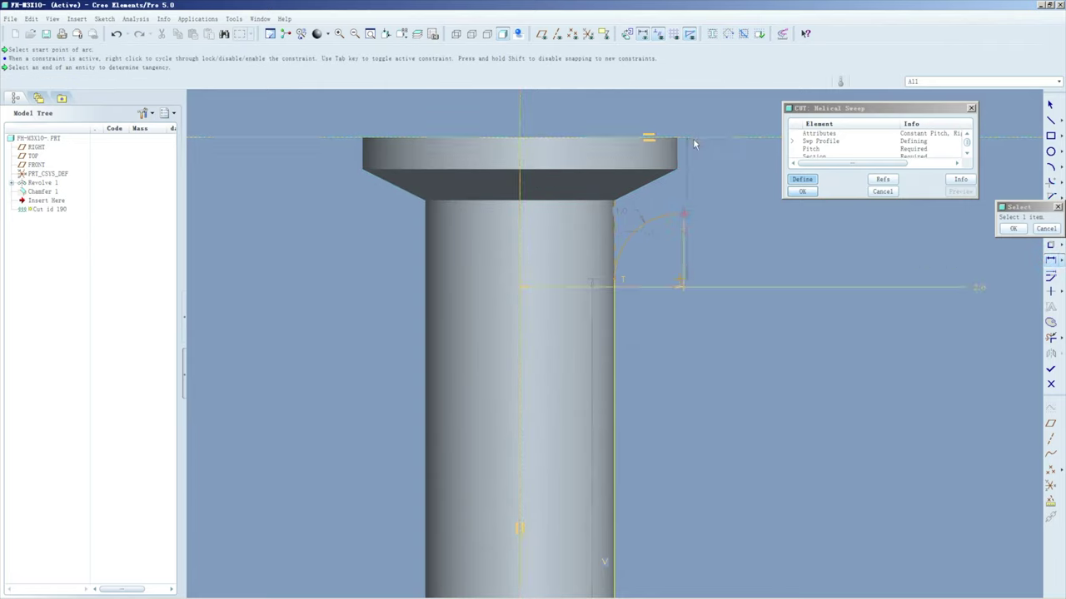
Step: Set the arc height to 1.0, dimension its top end, and delete the conflicting 2.6 dimension
double_click(718, 158)
type("1")
key("Return")
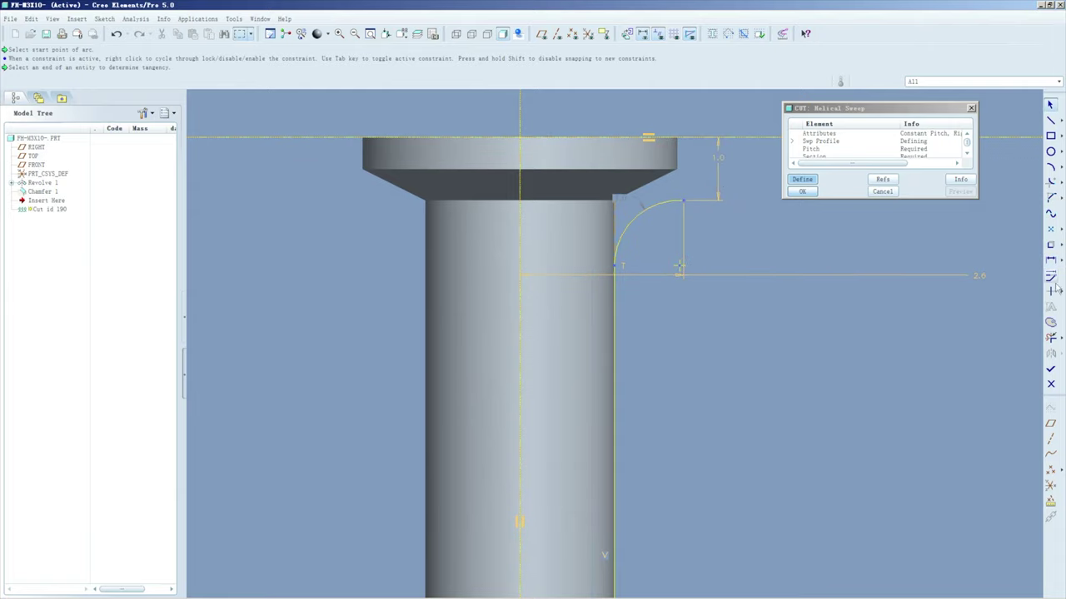
left_click(523, 169)
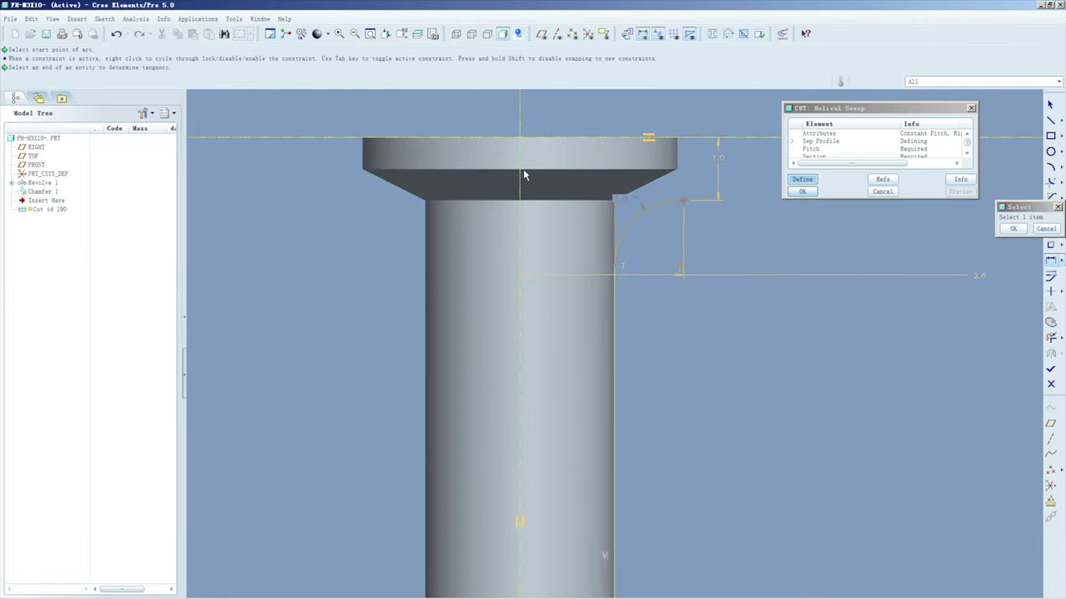
middle_click(613, 209)
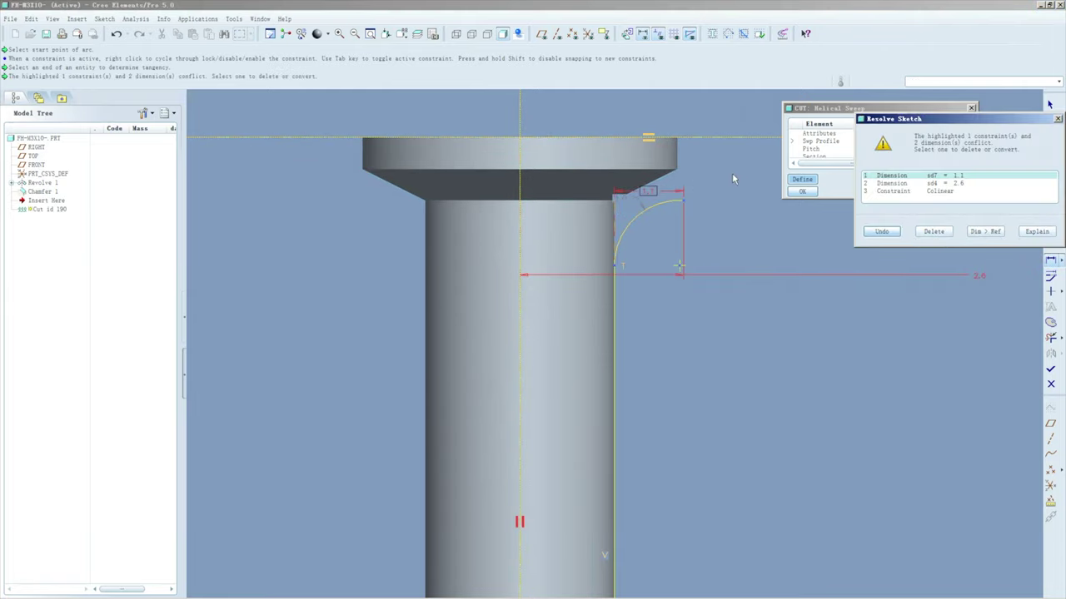
left_click(925, 183)
left_click(933, 231)
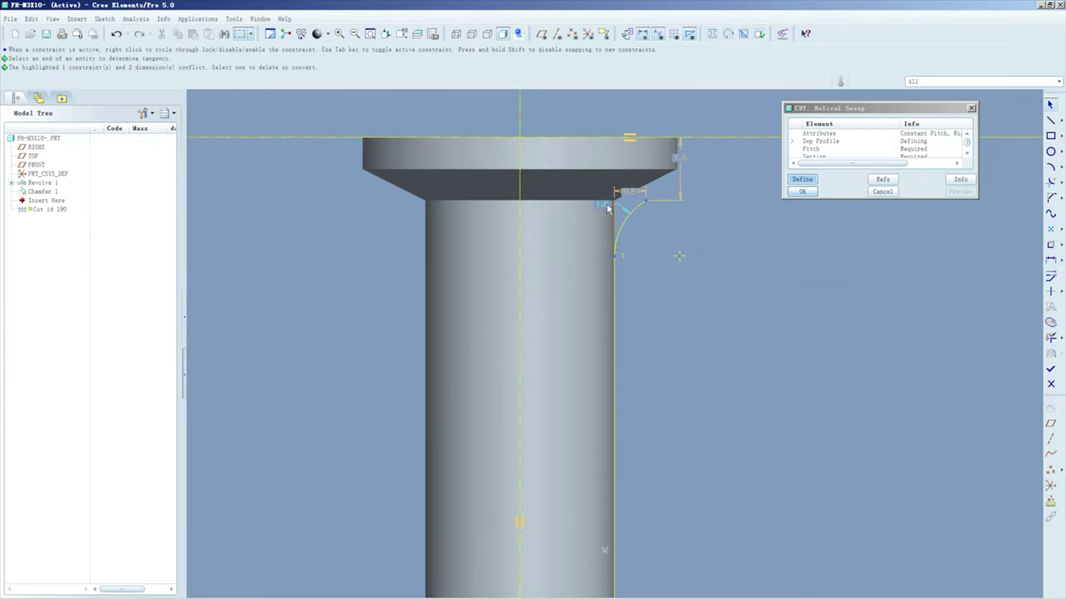
left_click_drag(676, 162, 705, 161)
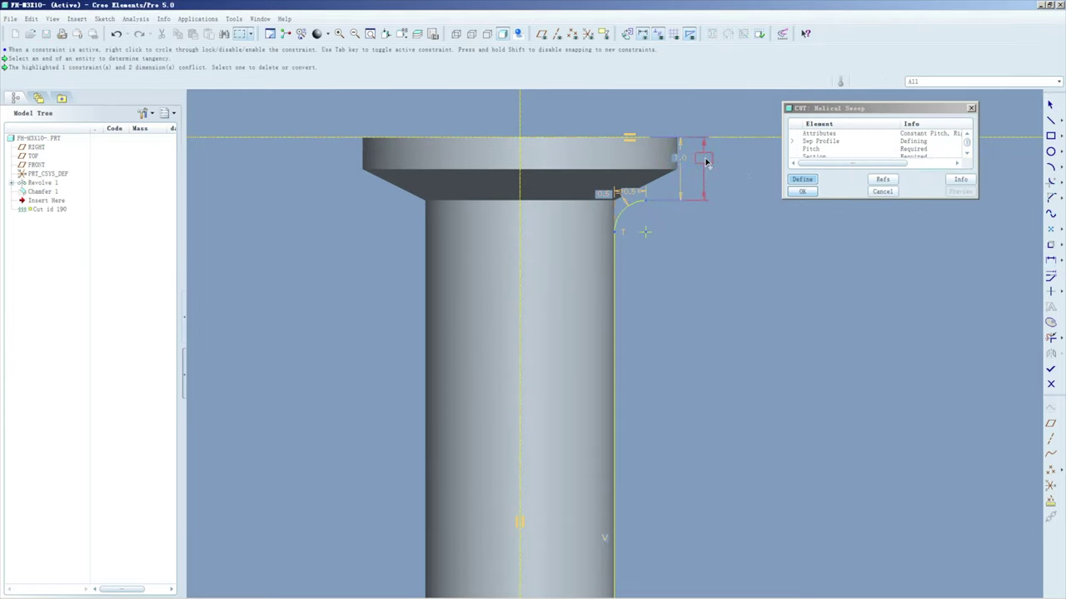
scroll(599, 197, "down", 3)
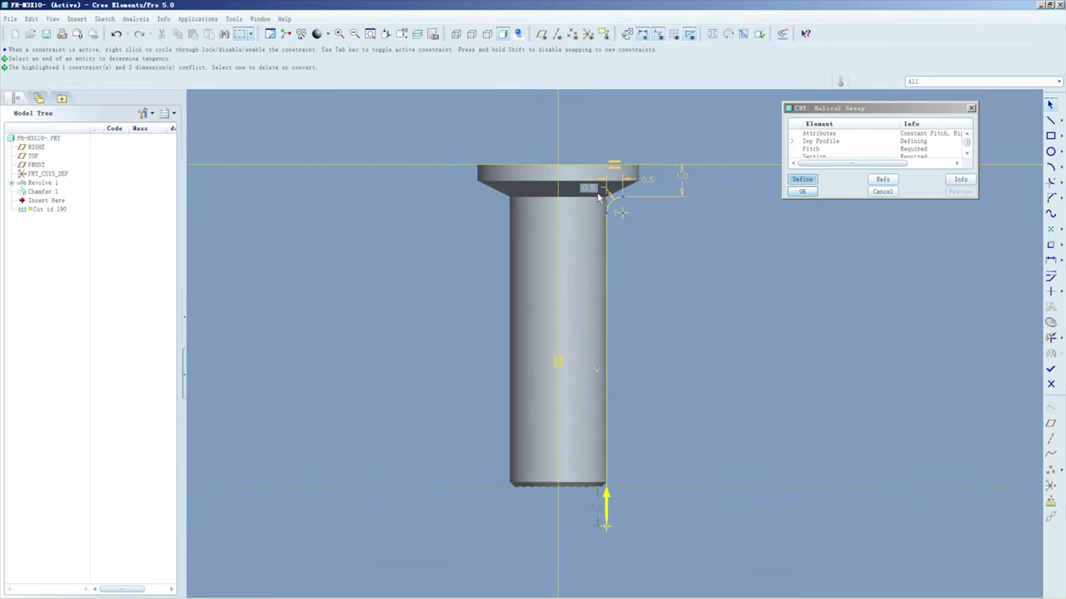
Step: Make the centerline the axis of revolution after the incomplete-section warning
left_click(1050, 369)
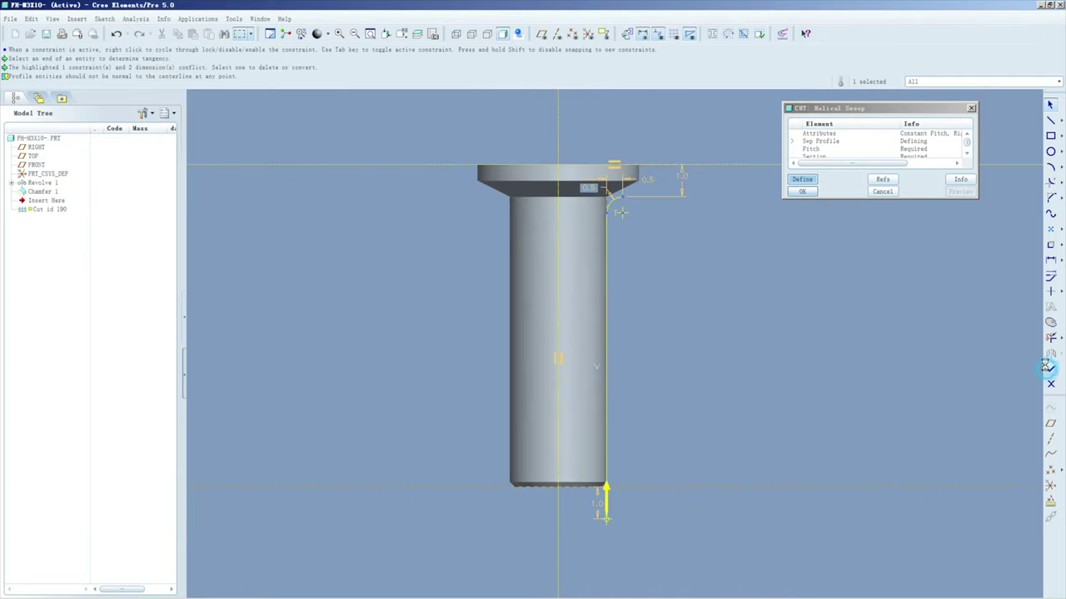
left_click(553, 328)
right_click(559, 310)
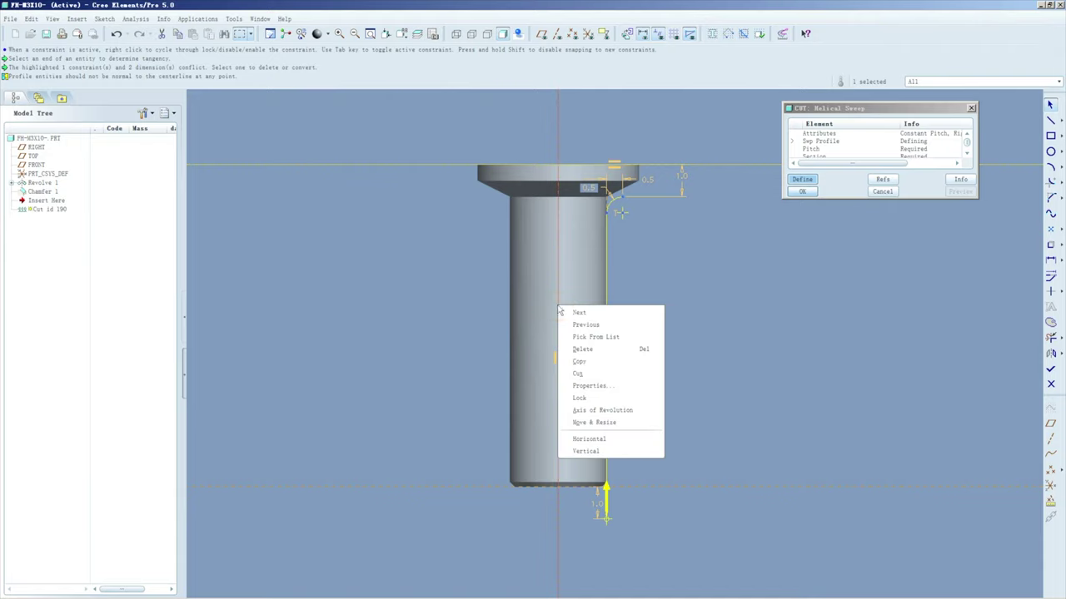
left_click(596, 410)
left_click(1050, 369)
left_click(552, 326)
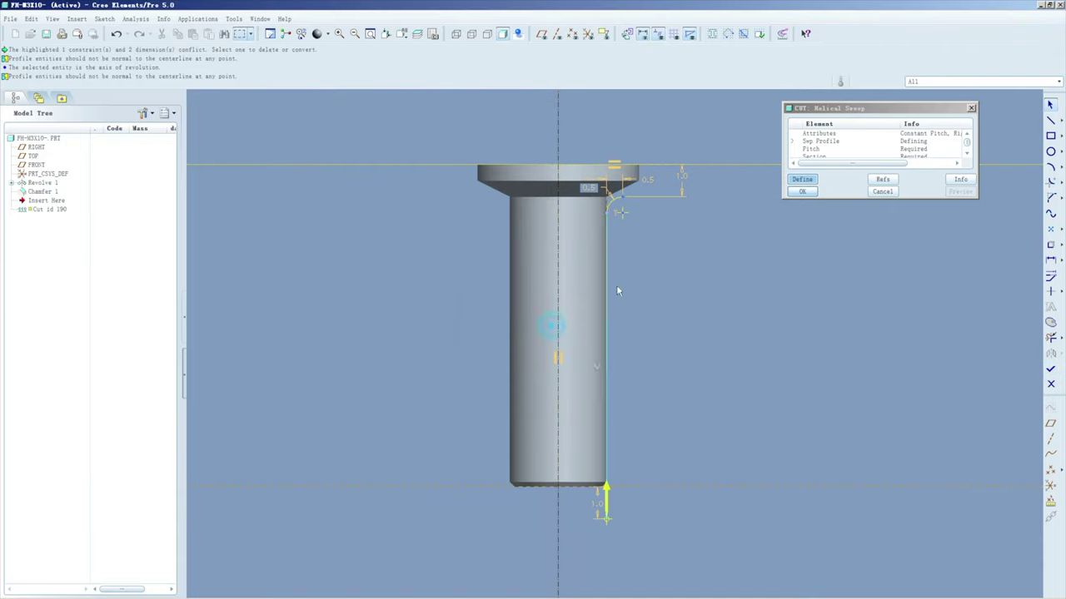
Step: Delete the extra top profile line, adjust the flange-corner dimension, and finish the sweep profile
left_click(690, 167)
key("Delete")
left_click(1050, 369)
left_click(552, 327)
scroll(641, 175, "up", 3)
double_click(641, 192)
key("Return")
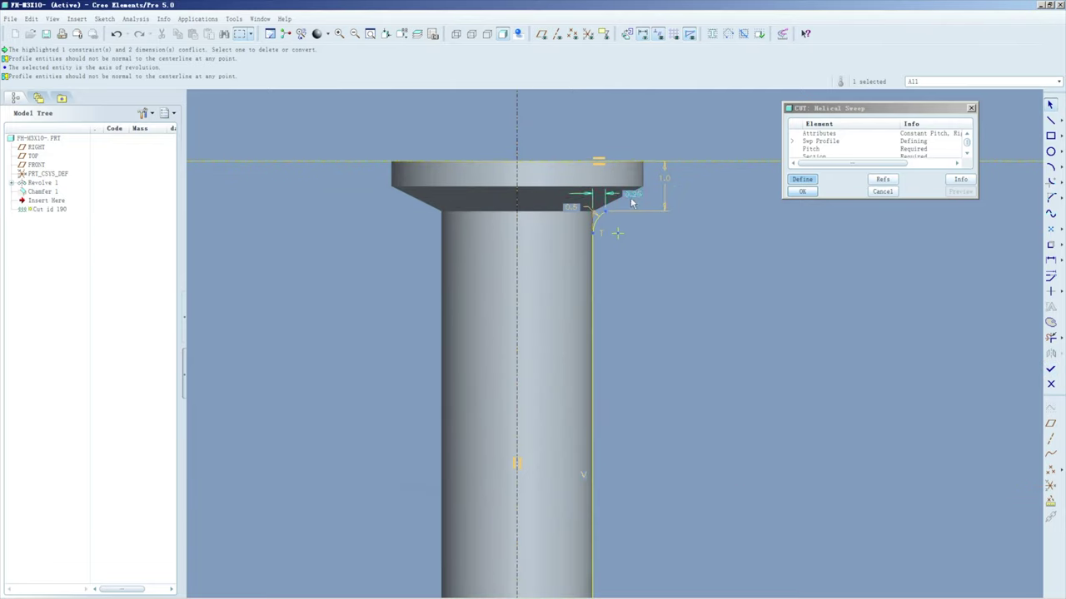
left_click(1050, 369)
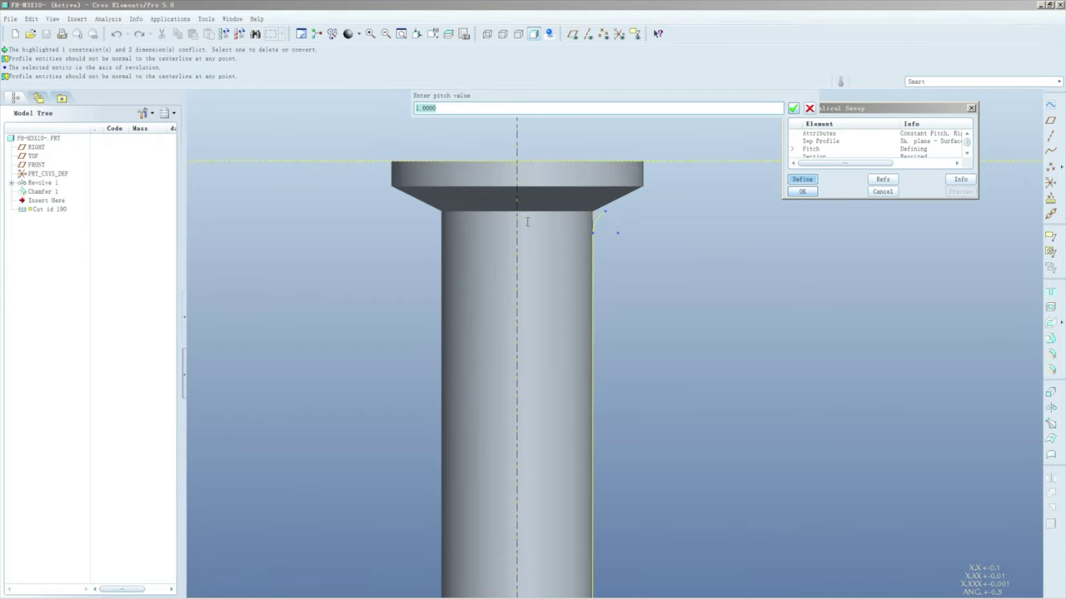
Step: Accept a thread pitch of 0.5 for the helical sweep
key("Return")
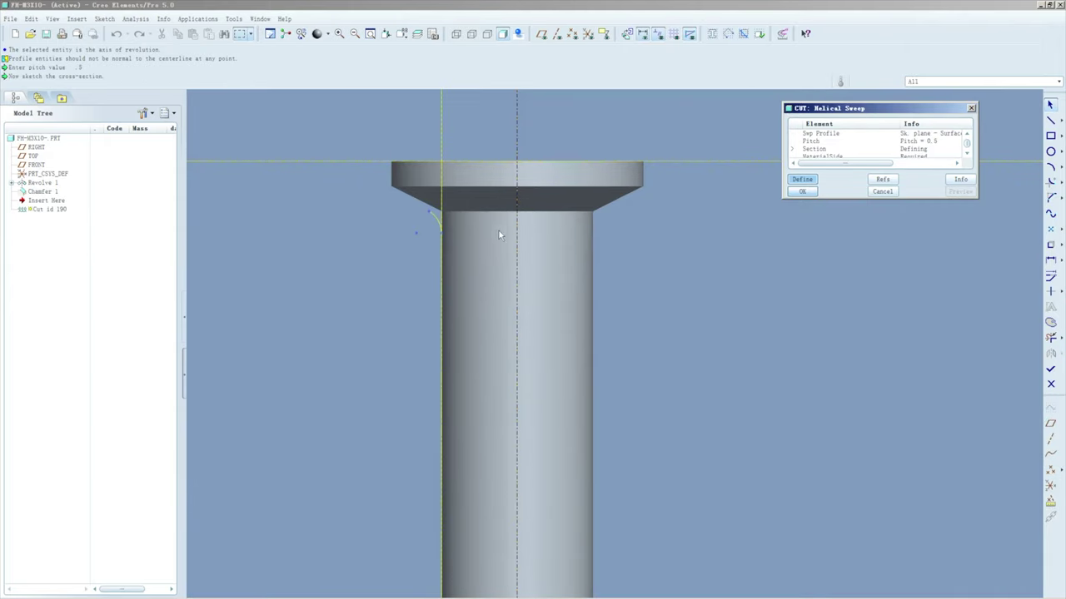
scroll(472, 352, "down", 3)
scroll(447, 456, "up", 3)
Step: Draw a closed triangle with two corners on the shank edge and a pointed tip
right_click(448, 456)
left_click(499, 475)
left_click(473, 468)
left_click(1050, 120)
scroll(502, 416, "up", 2)
left_click(501, 413)
left_click(555, 447)
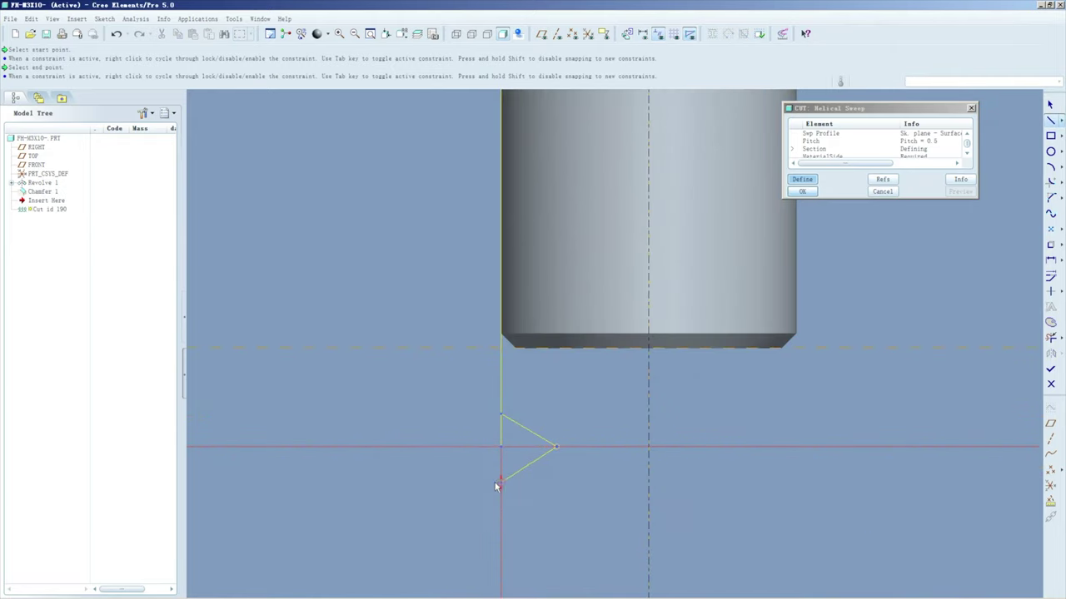
left_click(501, 482)
left_click(501, 413)
left_click(1051, 291)
Step: Make the triangle's corners symmetric about the horizontal centerline
left_click(1059, 291)
left_click(1011, 320)
left_click(589, 449)
left_click(501, 413)
middle_click(528, 414)
Step: Change the triangle's angle dimension to 90
double_click(526, 442)
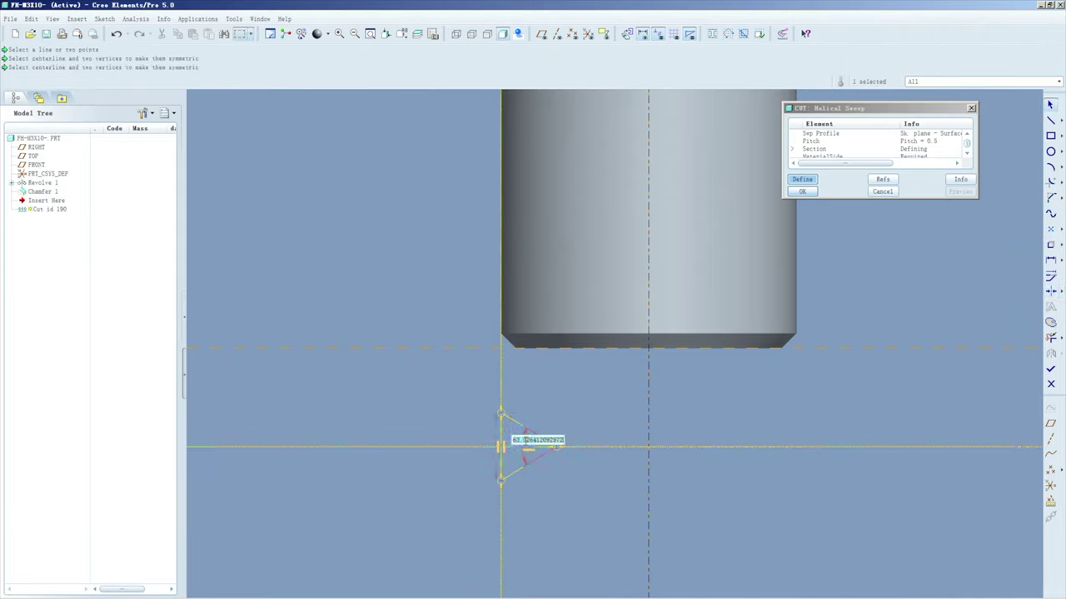
type("90")
key("Return")
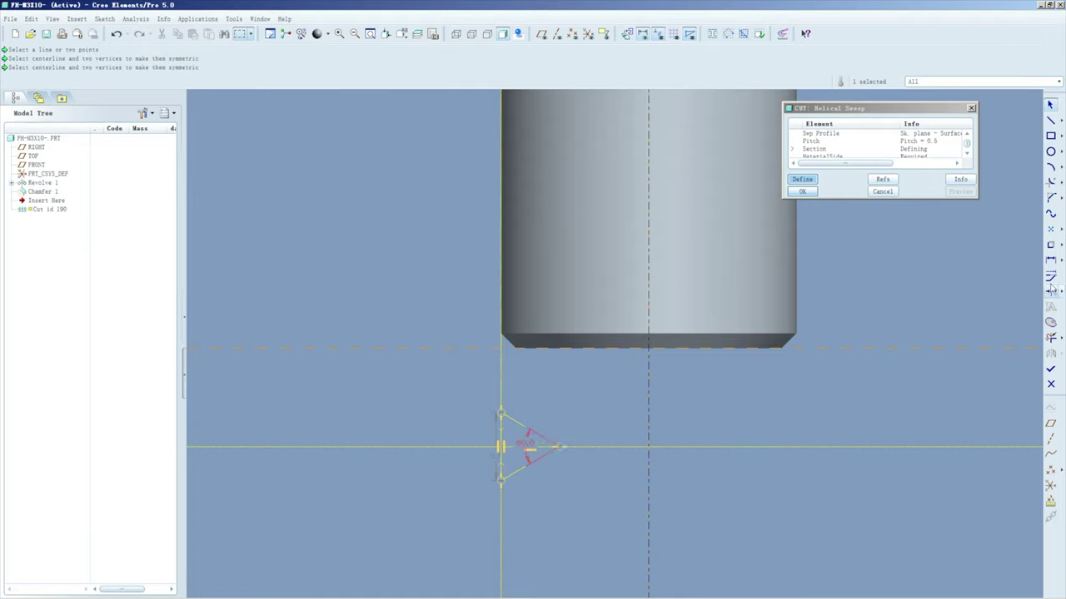
left_click(1051, 259)
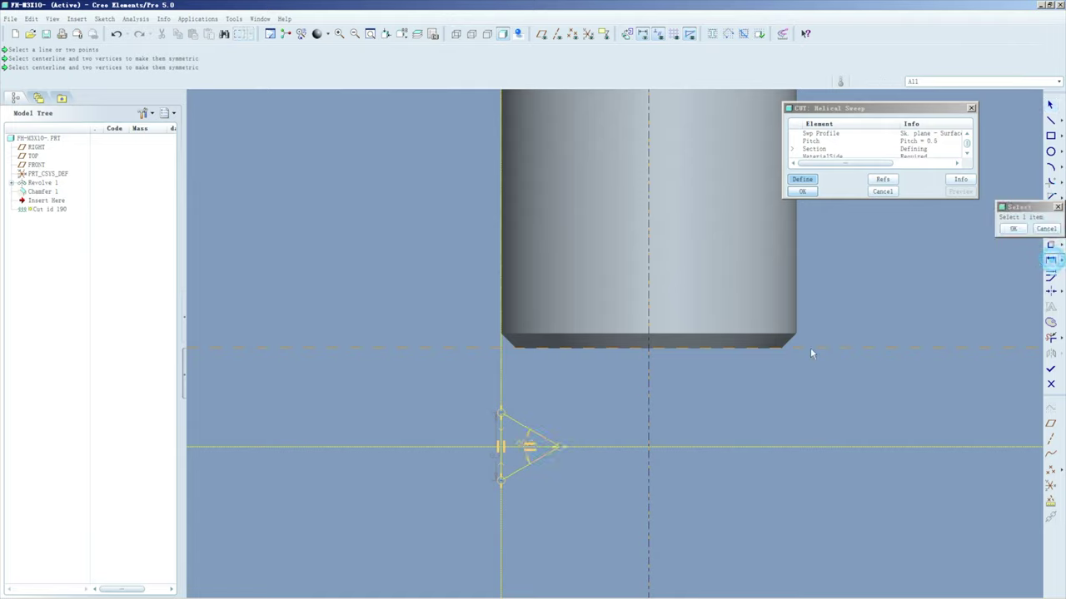
middle_click(505, 450)
Step: Add a short line at the triangle tip and dimension the triangle's height
left_click(1050, 120)
scroll(551, 448, "up", 2)
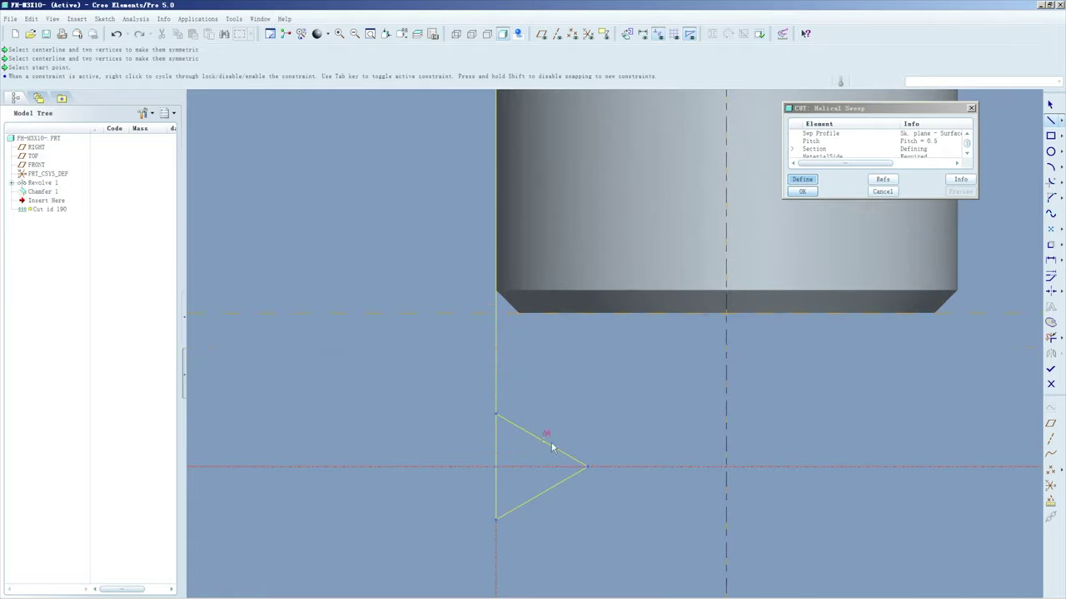
scroll(551, 448, "up", 2)
left_click(576, 461)
left_click(1051, 338)
left_click(587, 489)
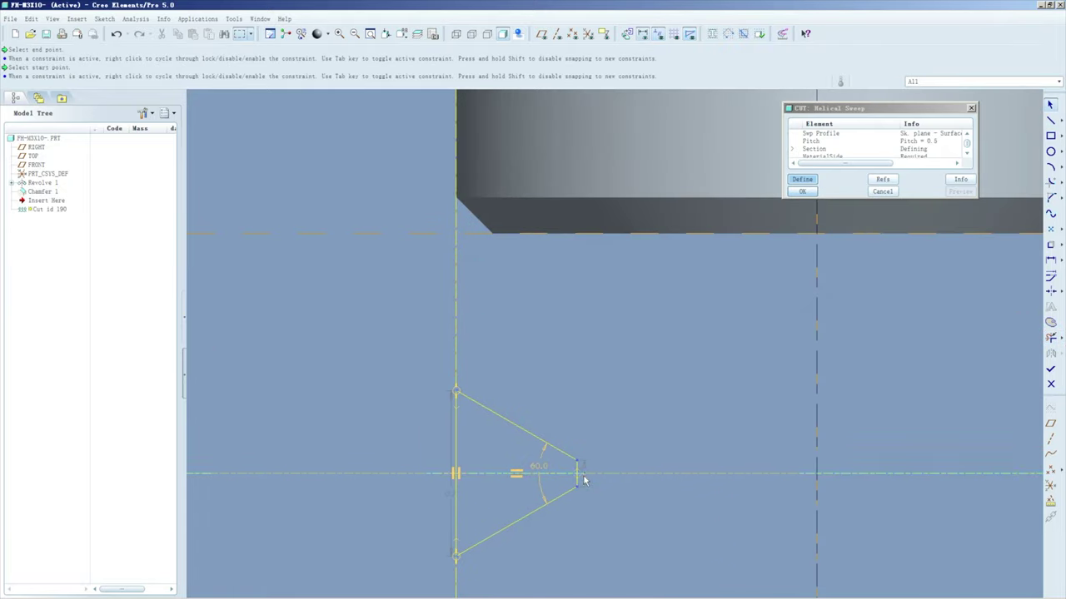
scroll(585, 481, "up", 1)
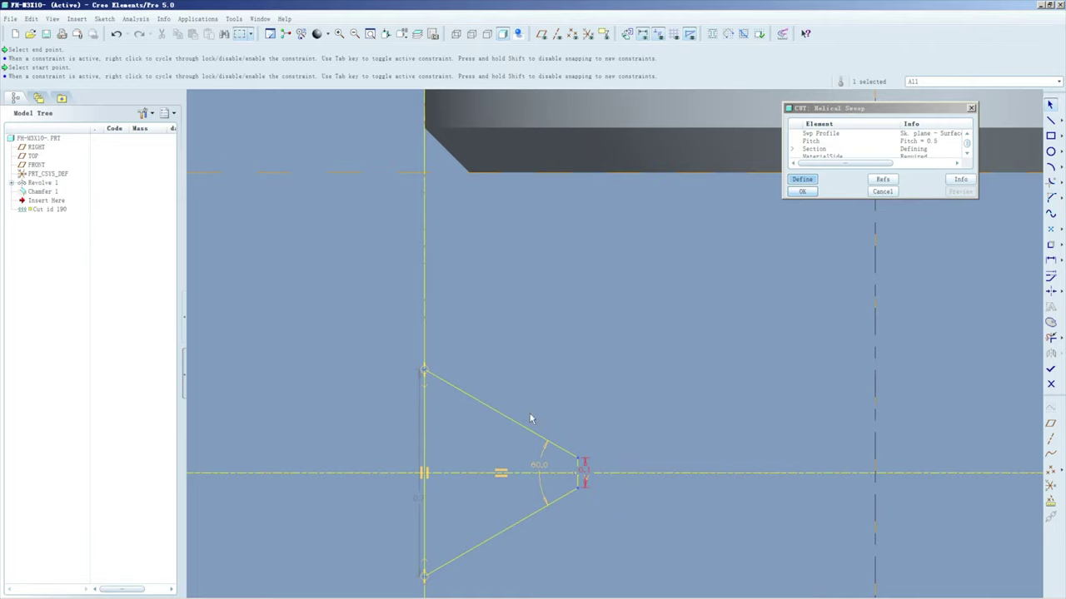
left_click(1050, 259)
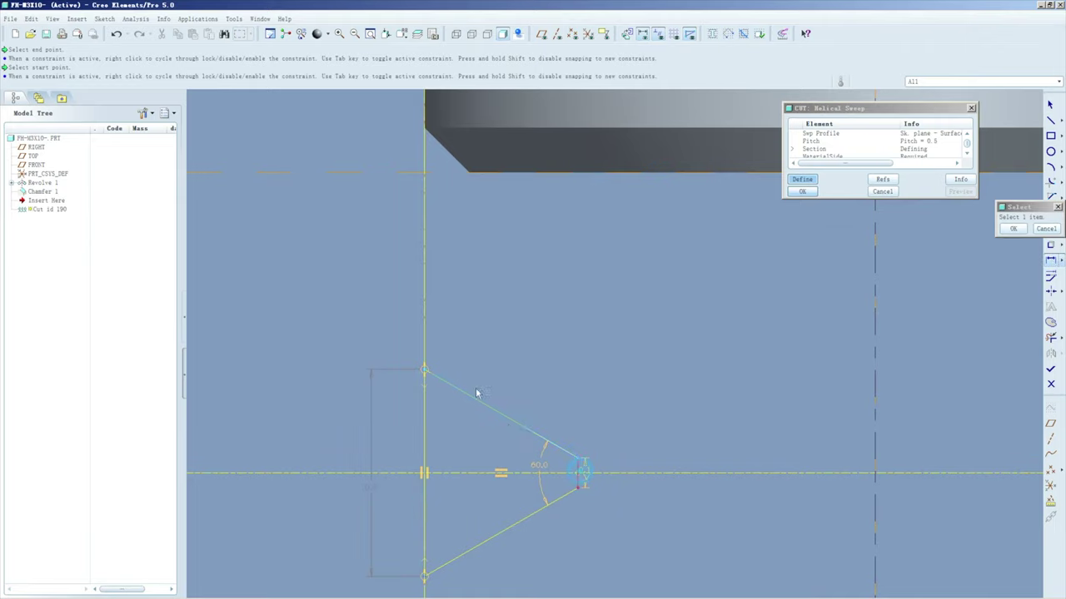
scroll(509, 430, "down", 2)
left_click(431, 491)
middle_click(475, 510)
Step: Finish the thread section and create the helical sweep cut along the shank
key("Return")
middle_click(639, 358)
left_click(1051, 369)
middle_click(657, 312)
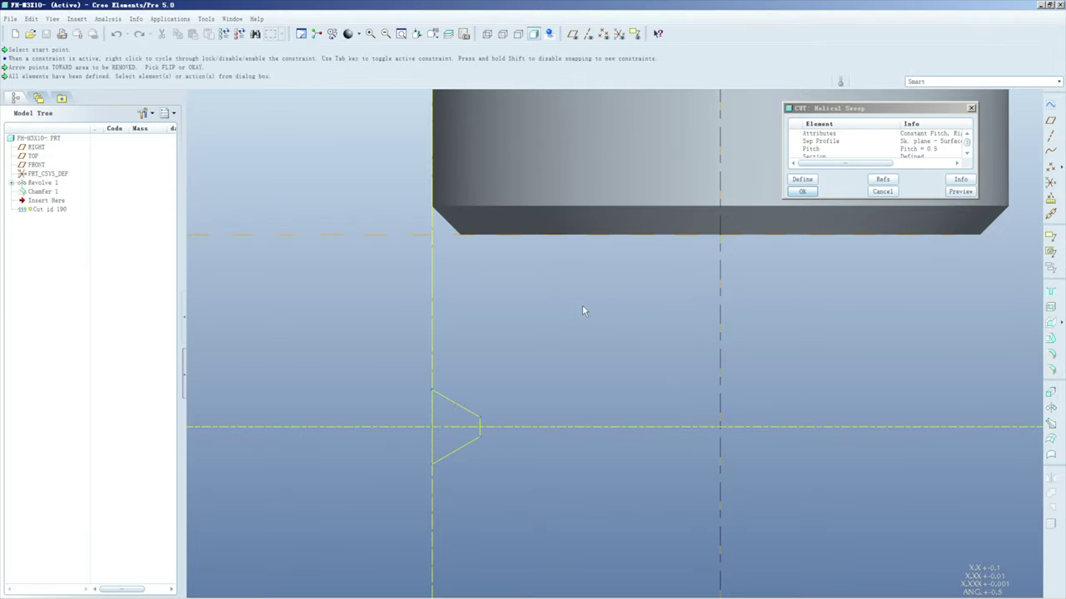
middle_click(582, 311)
scroll(550, 438, "up", 3)
mouse_move(549, 437)
middle_mouse_down()
mouse_move(575, 250)
mouse_move(447, 249)
mouse_move(359, 196)
middle_mouse_up()
Step: Redefine the cut's sweep profile, set the dimension near the head to 1.5, and save
right_click(588, 208)
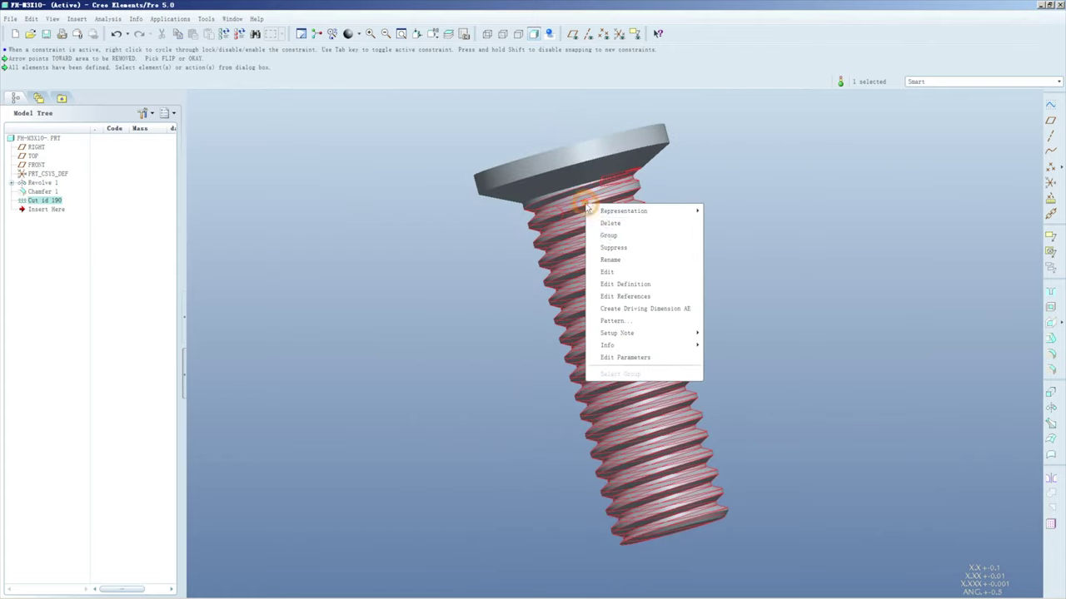
left_click(625, 284)
left_click(907, 138)
left_click(889, 167)
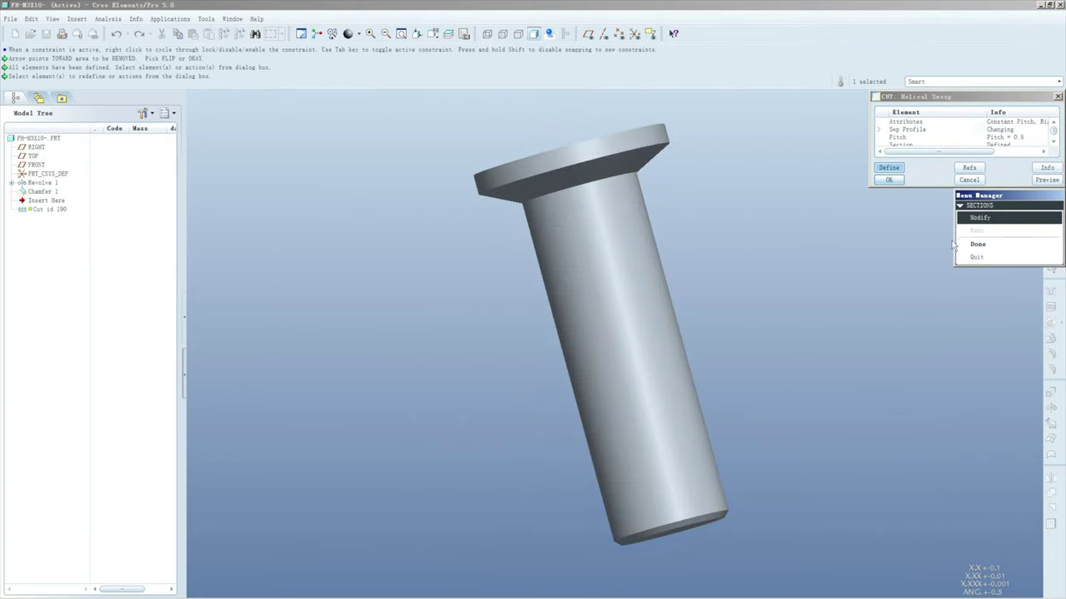
left_click(955, 244)
double_click(687, 148)
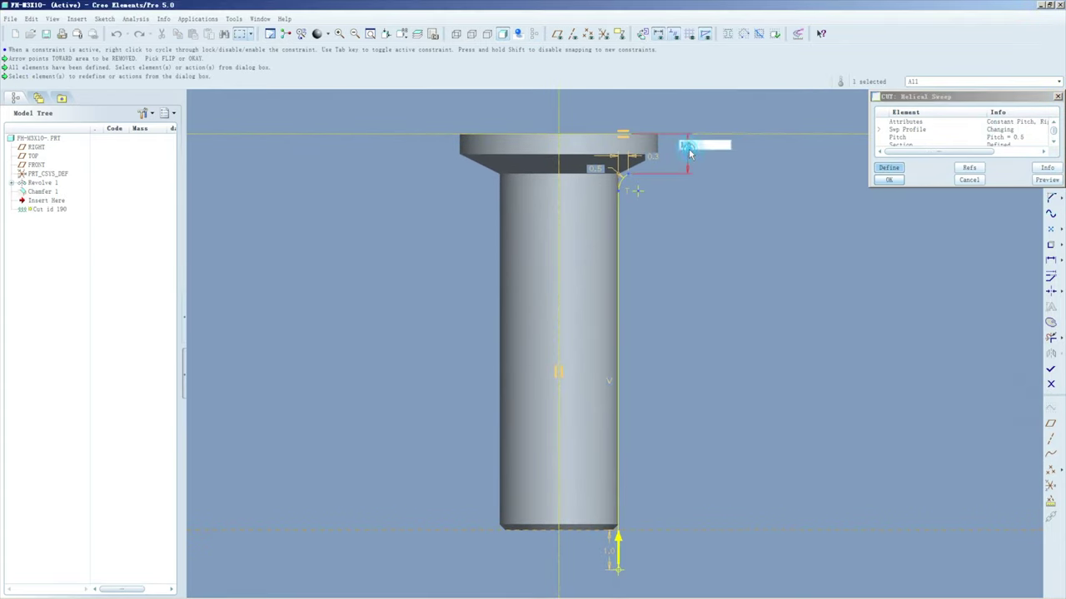
type("1.5")
key("Return")
left_click(1050, 368)
left_click(889, 180)
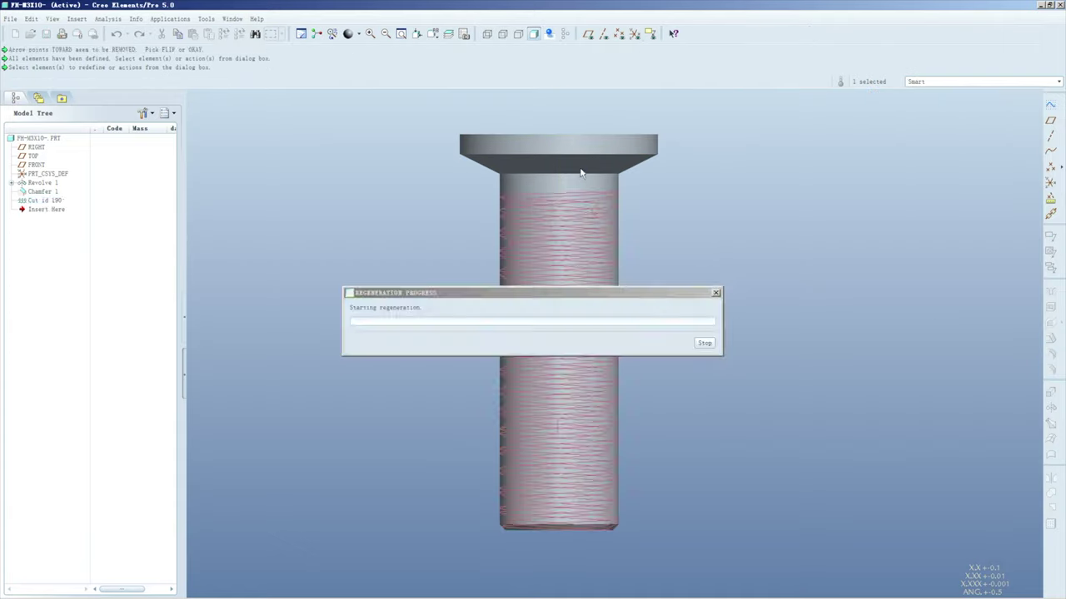
key("ctrl+s")
middle_click_drag(603, 214, 613, 130)
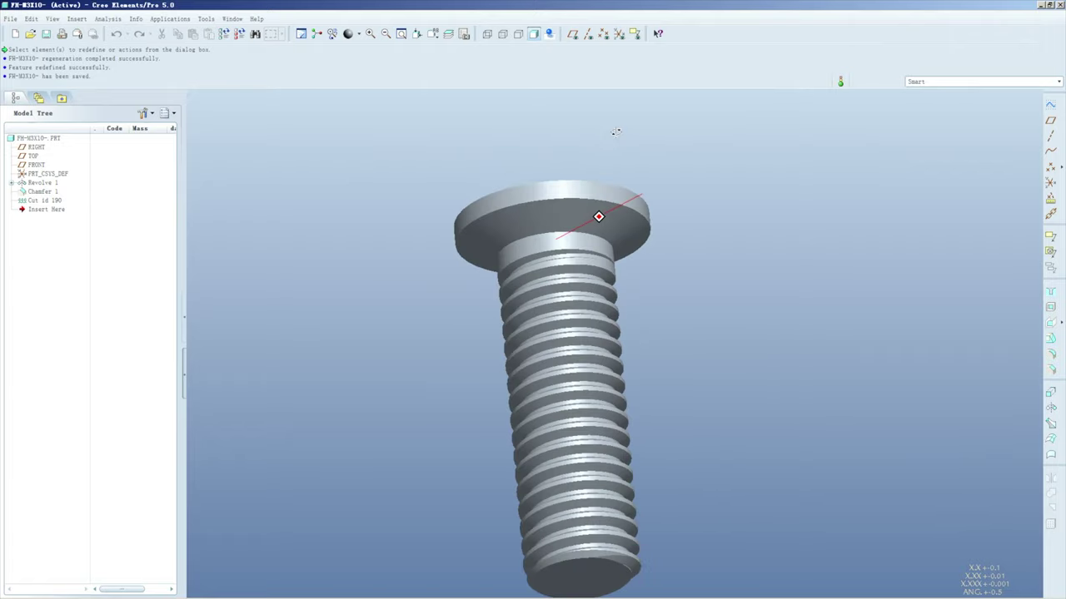
Step: Display Revolve 1's dimensions, tilt the screw view, then close the model window
double_click(629, 179)
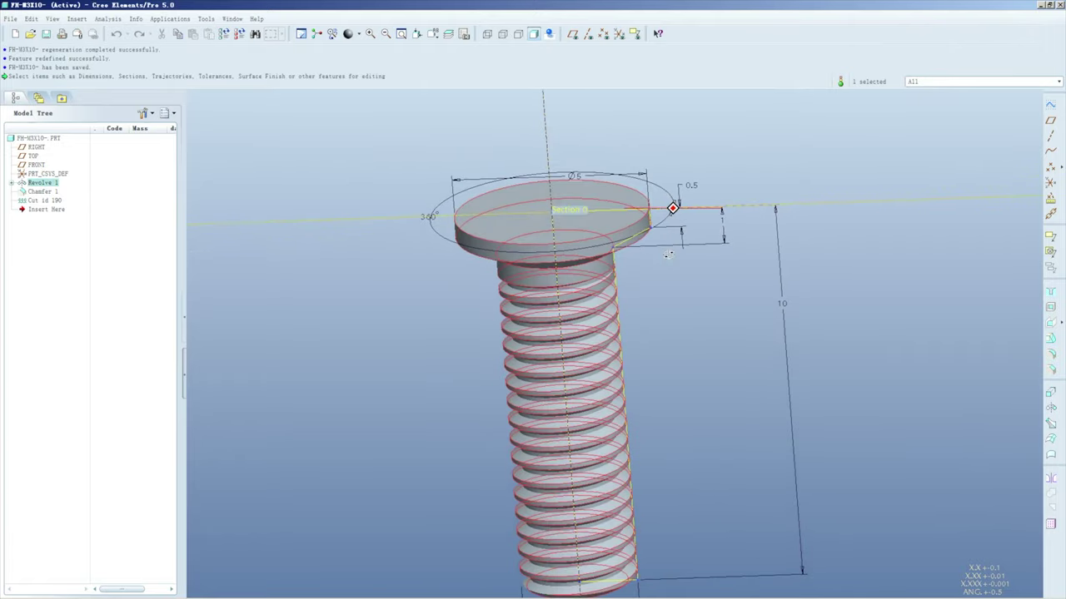
left_click(642, 124)
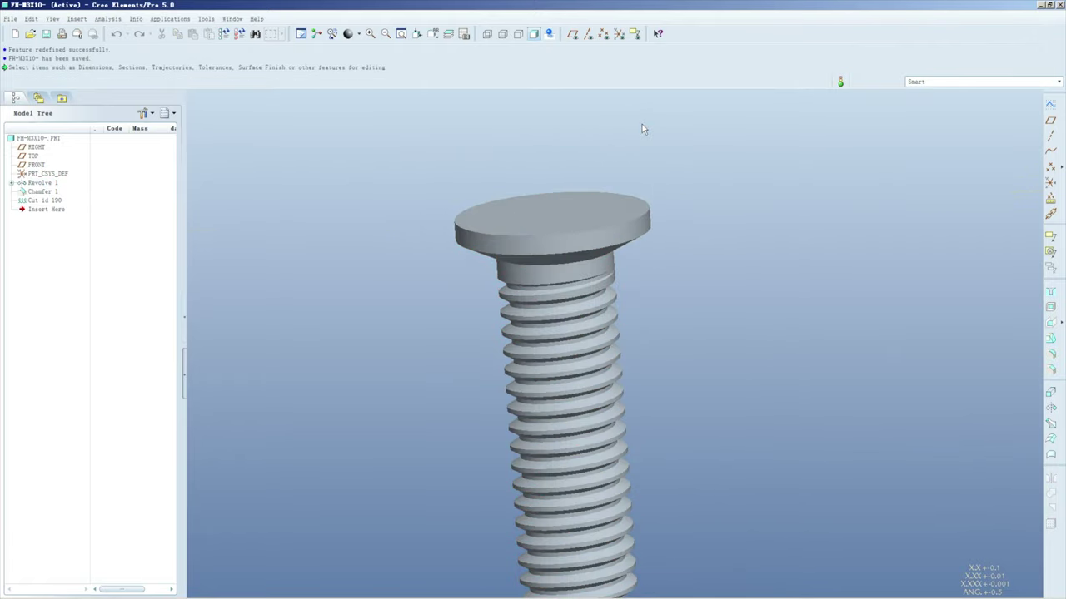
middle_click_drag(642, 124, 506, 144)
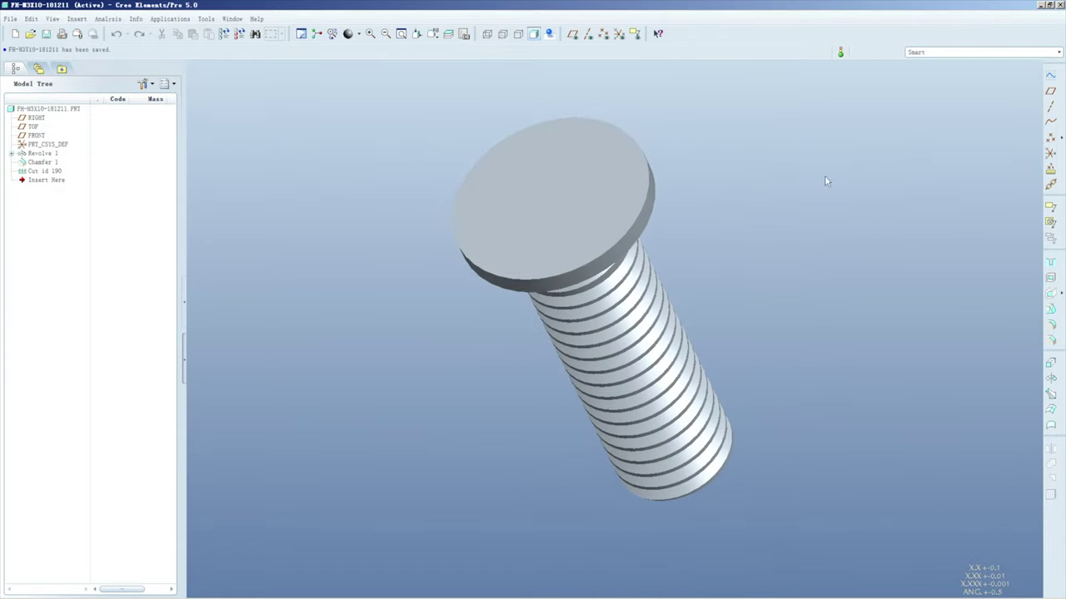
left_click(1060, 5)
left_click(509, 327)
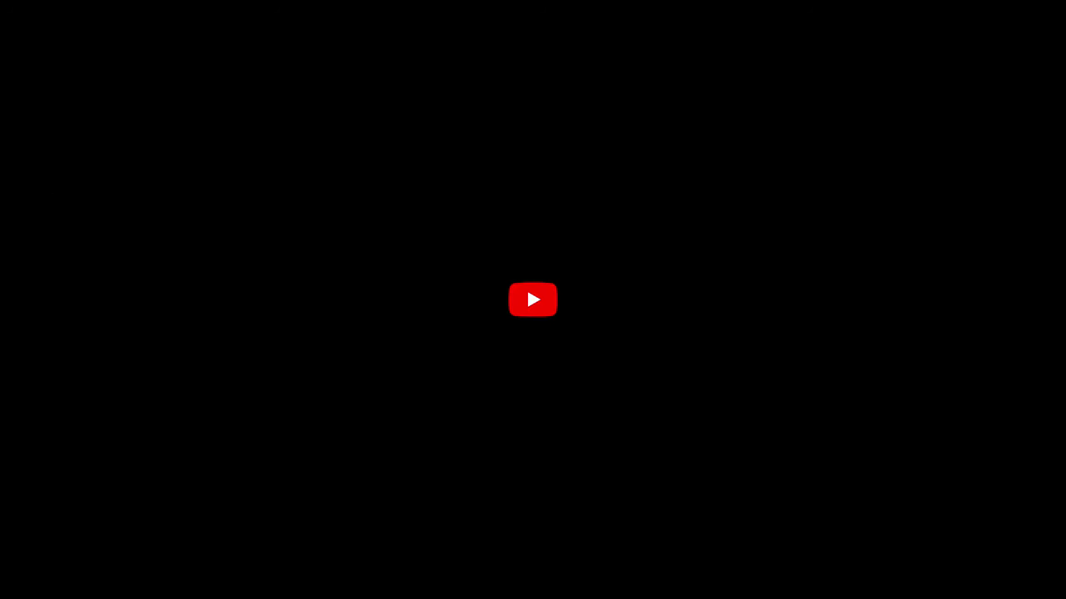